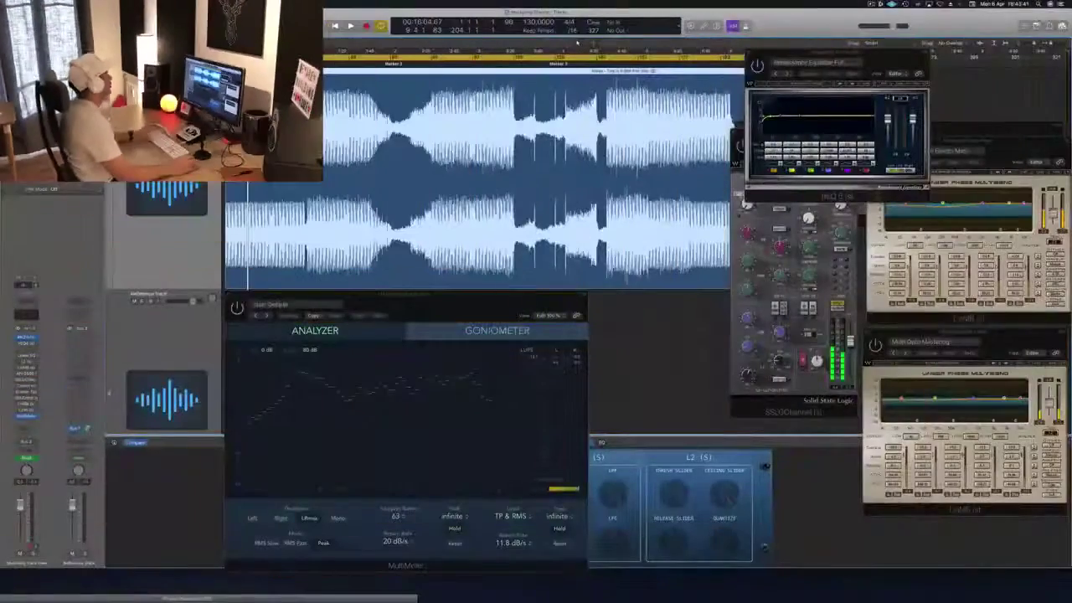
- Play the mastering track from near its start and from the section after Marker 3 to check levels, stopping playback at the end
key("space")
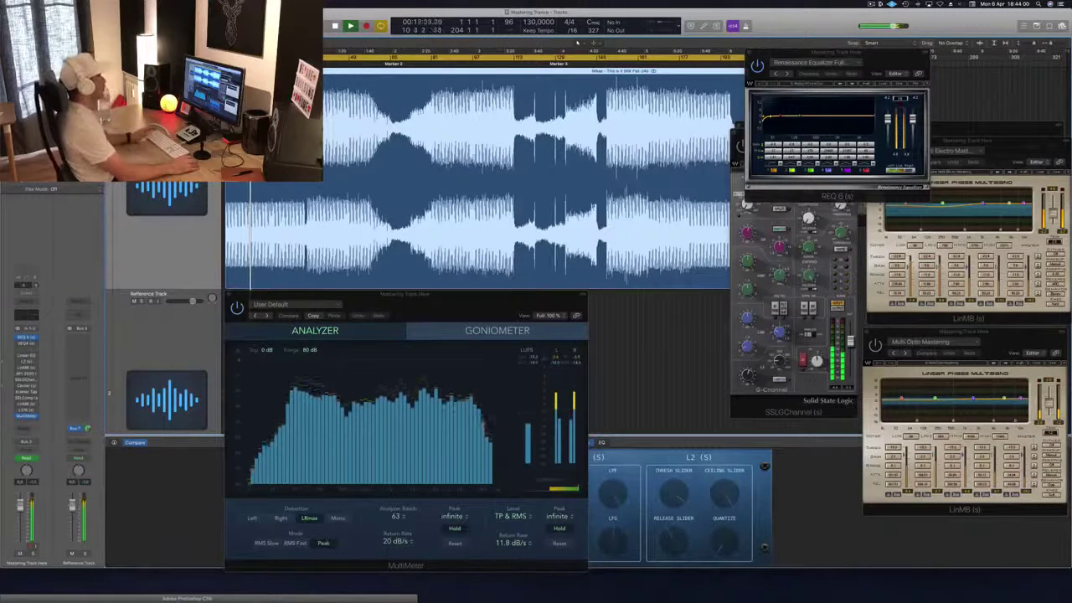
key("alt+period")
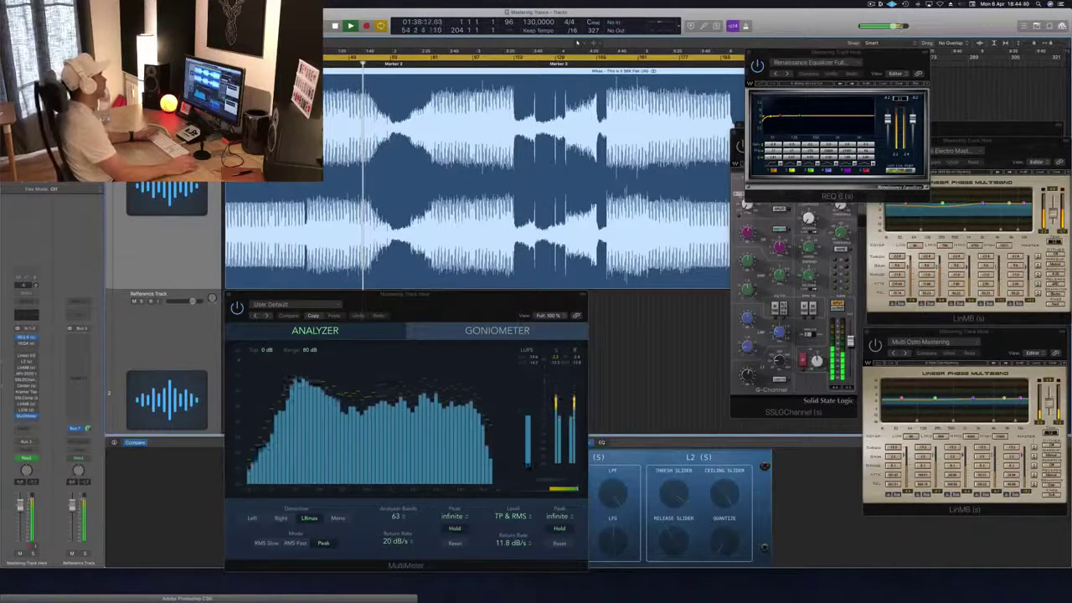
key("space")
left_click(426, 64)
key("space")
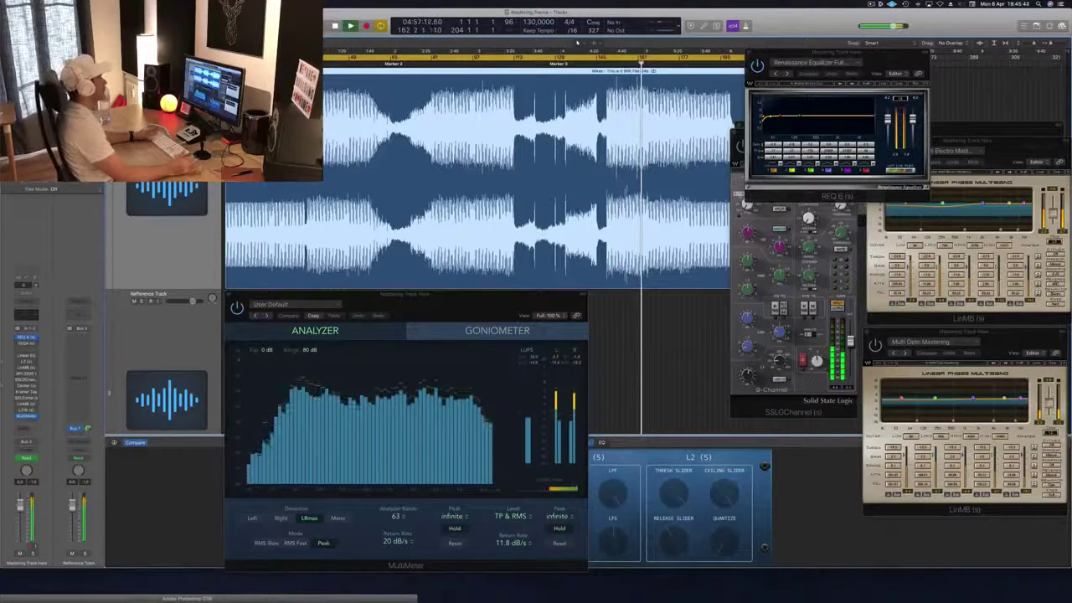
key("space")
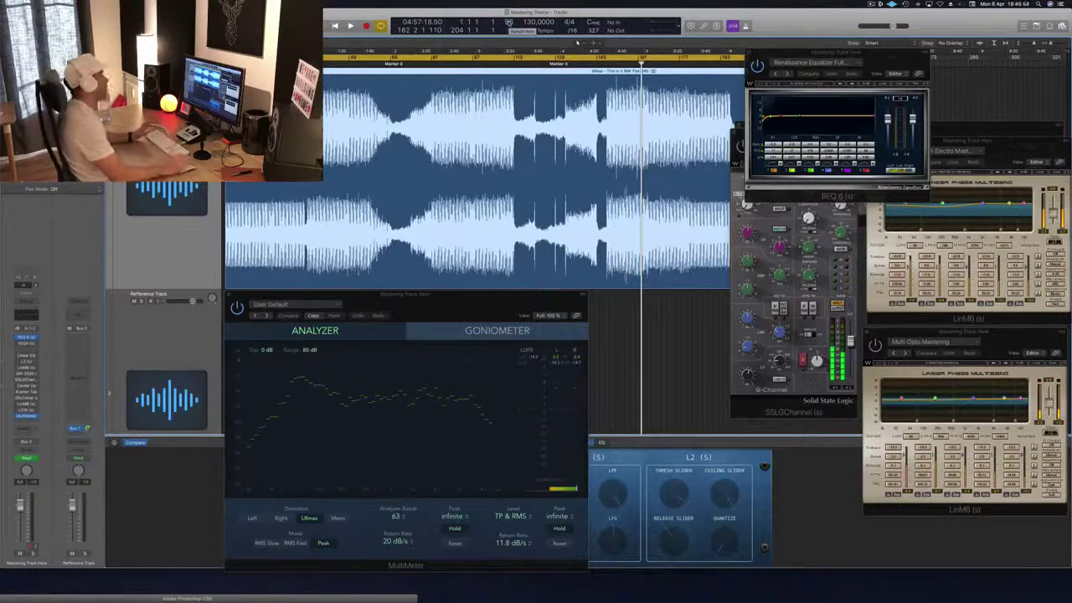
- Play the section after Marker 3 and trim the output level in REQ 6 on the mastering track, stopping playback at the end
left_click_drag(891, 59, 894, 60)
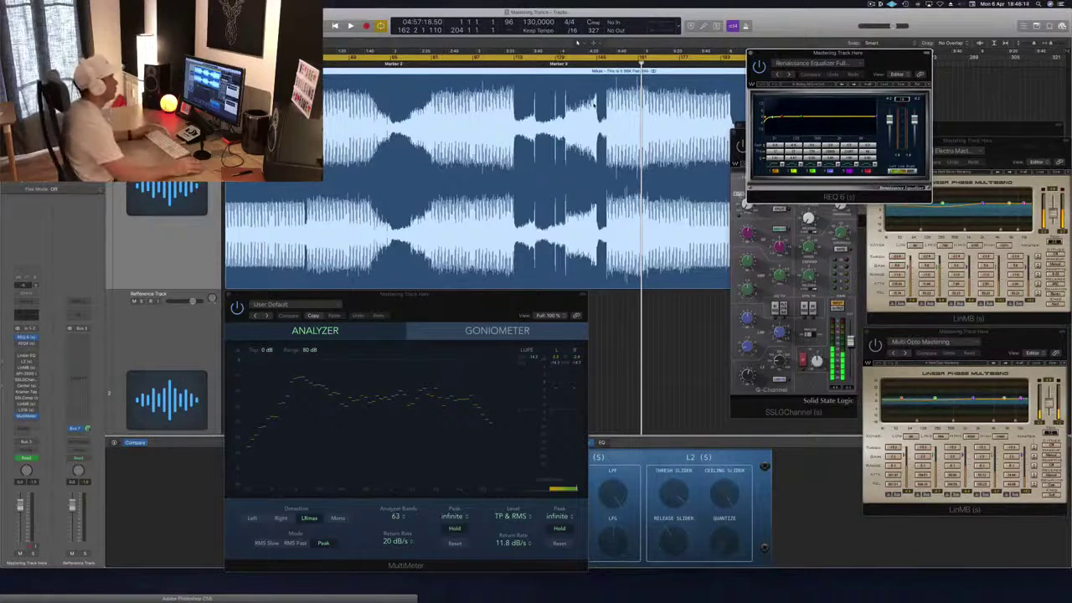
left_click_drag(883, 57, 869, 57)
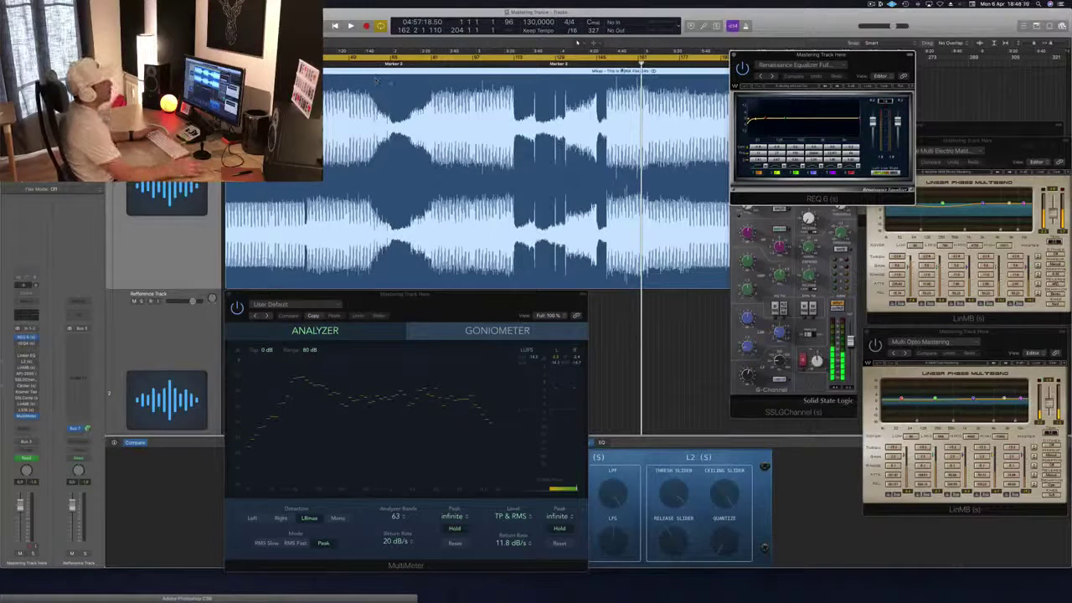
left_click_drag(873, 59, 876, 58)
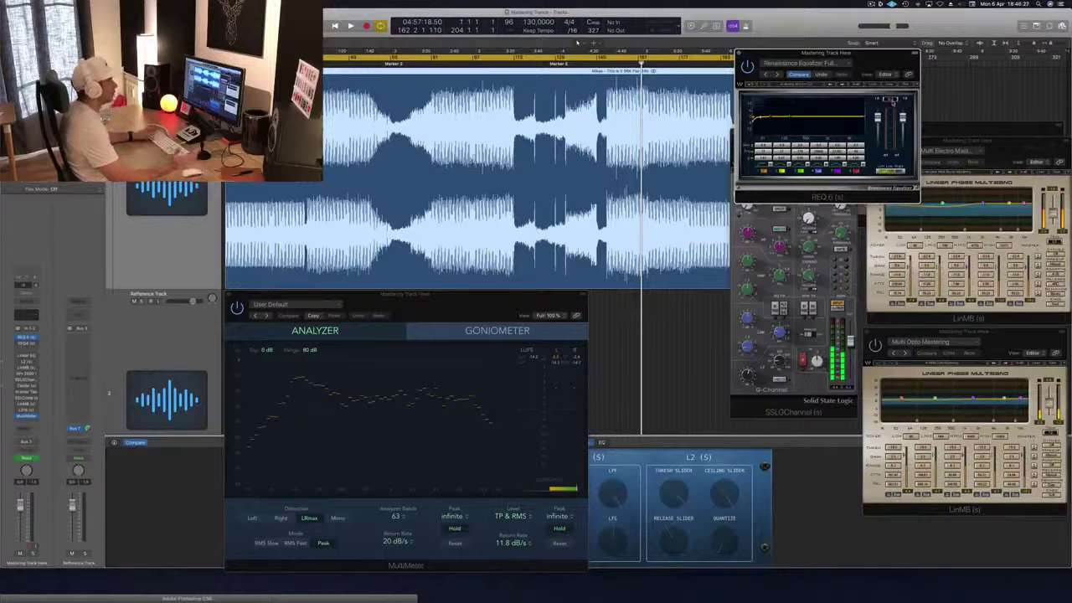
key("space")
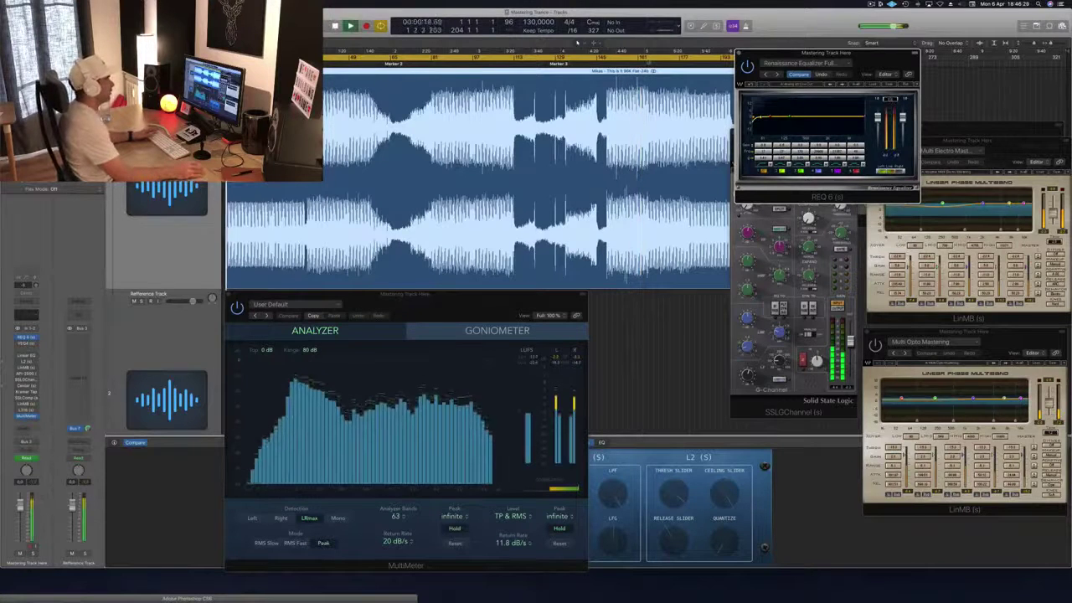
left_click(611, 63)
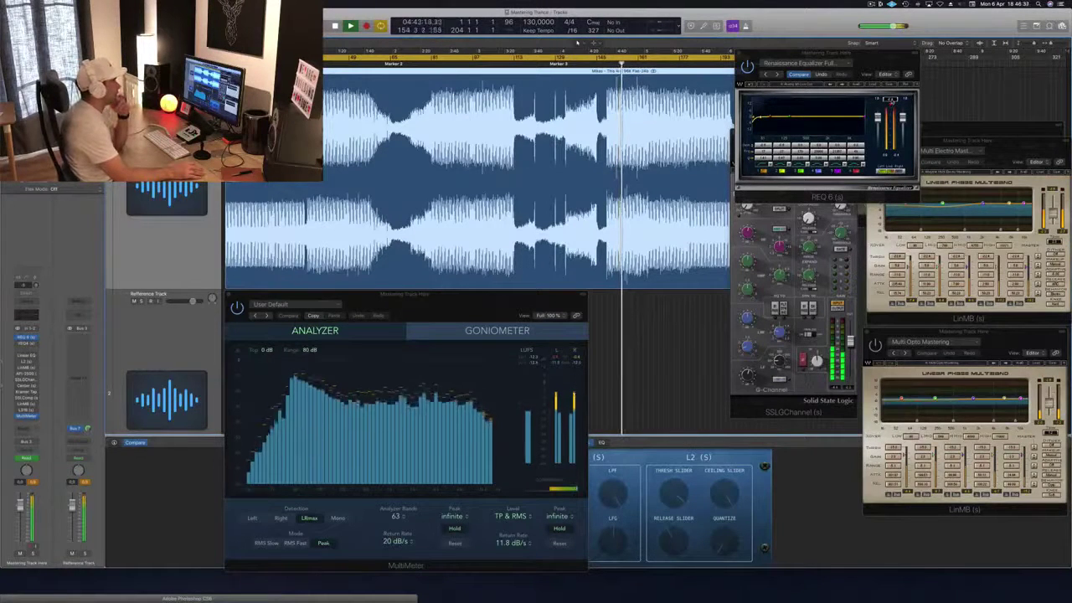
left_click(891, 101)
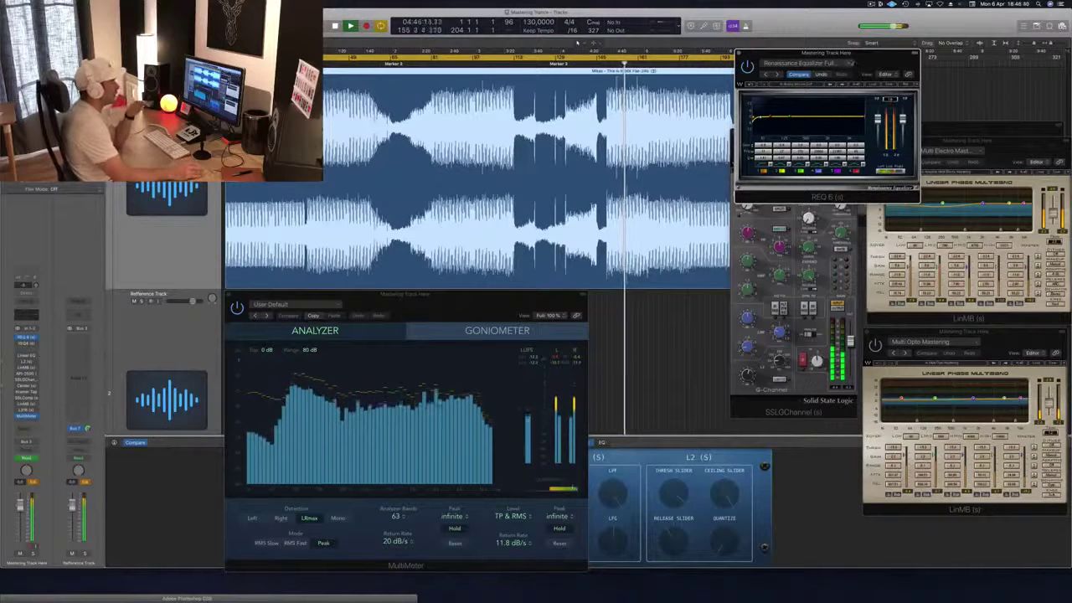
key("space")
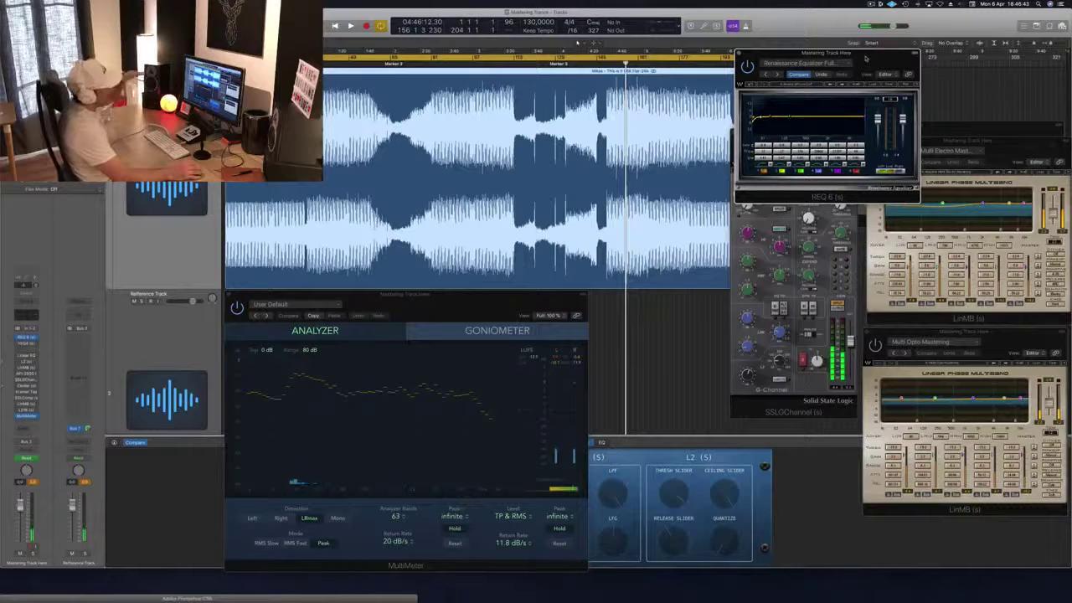
- Move the REQ 6 plug-in window up so it sits directly above the SSLGChannel window
left_click_drag(878, 56, 907, 40)
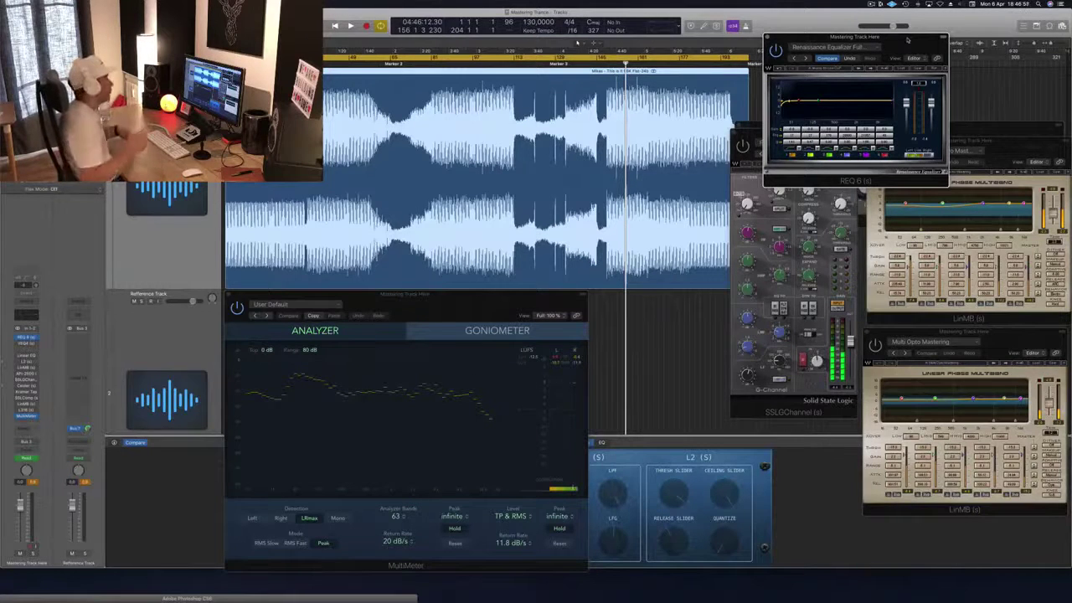
left_click_drag(838, 37, 802, 32)
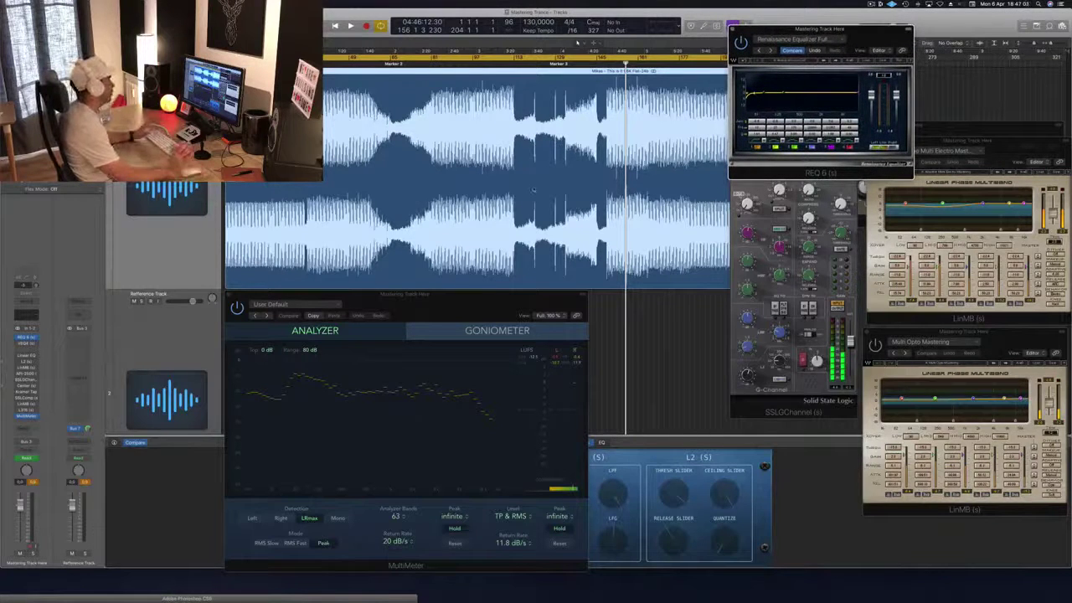
left_click_drag(868, 39, 870, 40)
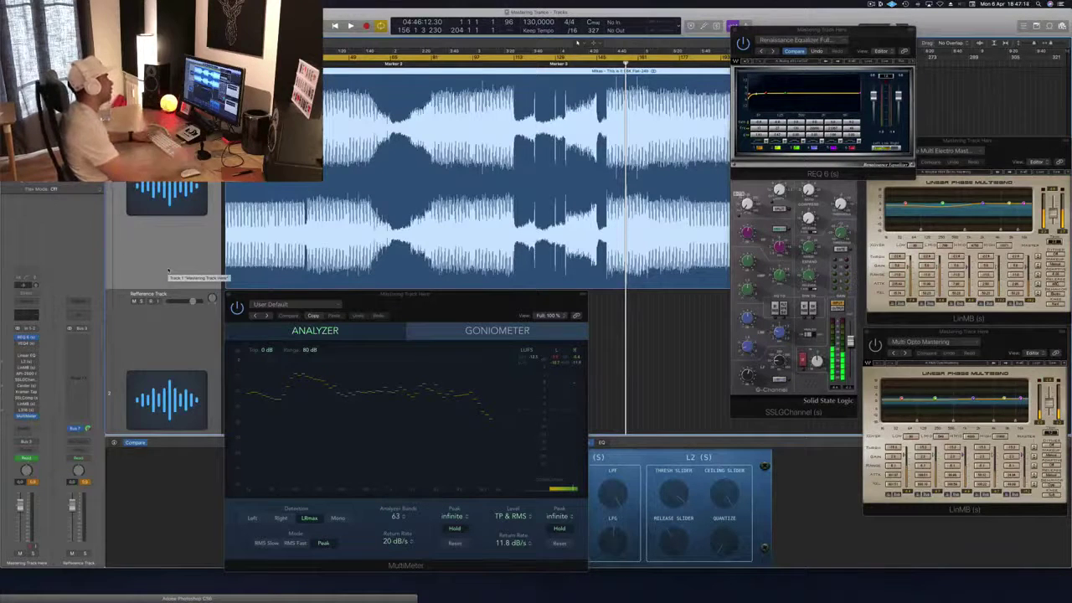
left_click(868, 39)
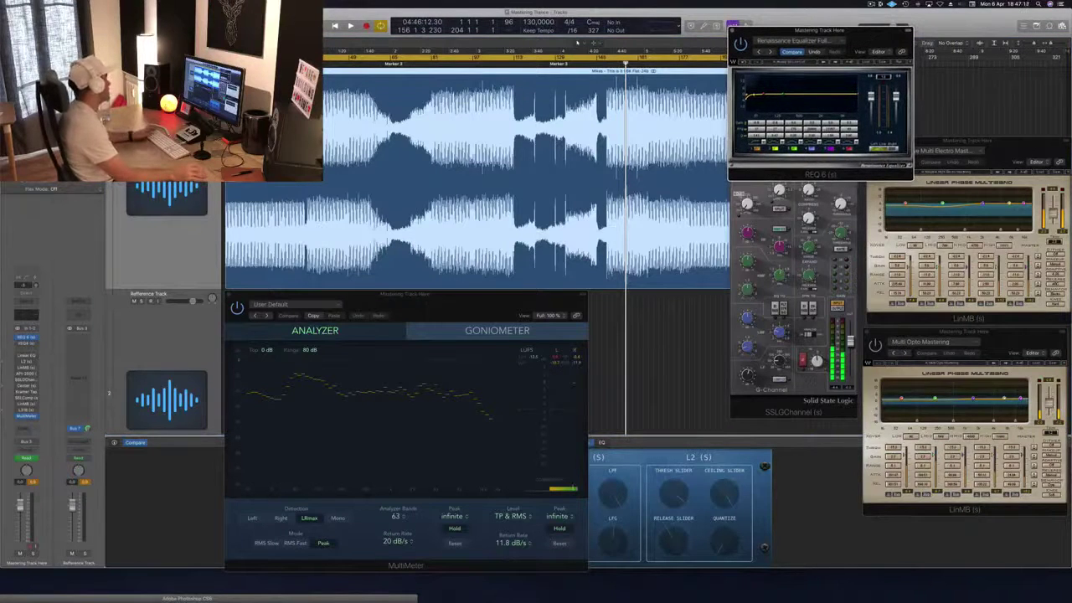
- Open the VEQ4 equalizer from the mastering track's inserts and place its window just below REQ 6
left_click(26, 344)
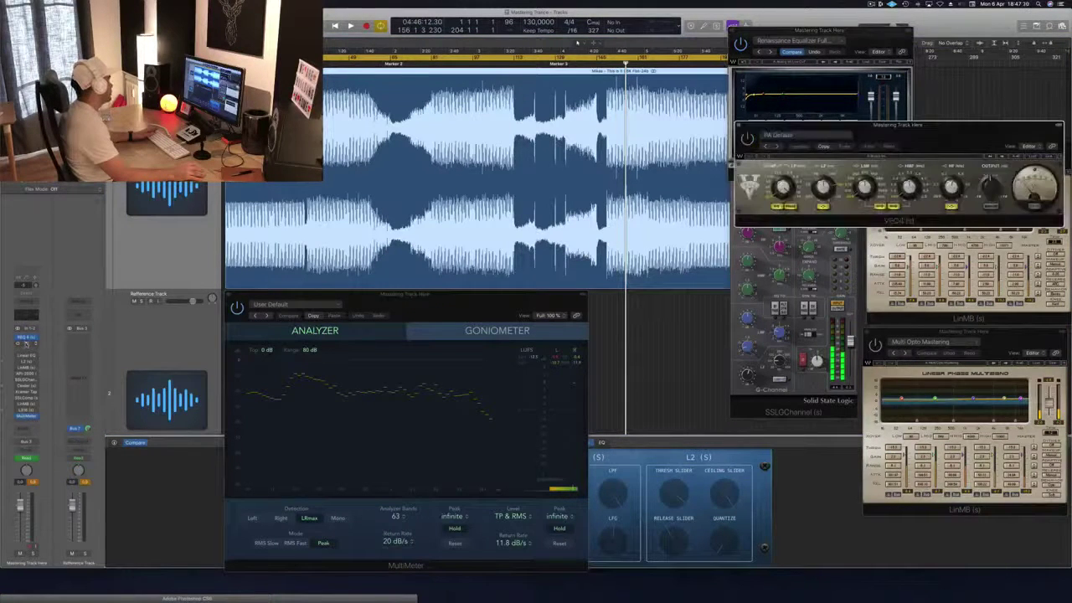
left_click_drag(971, 132, 908, 137)
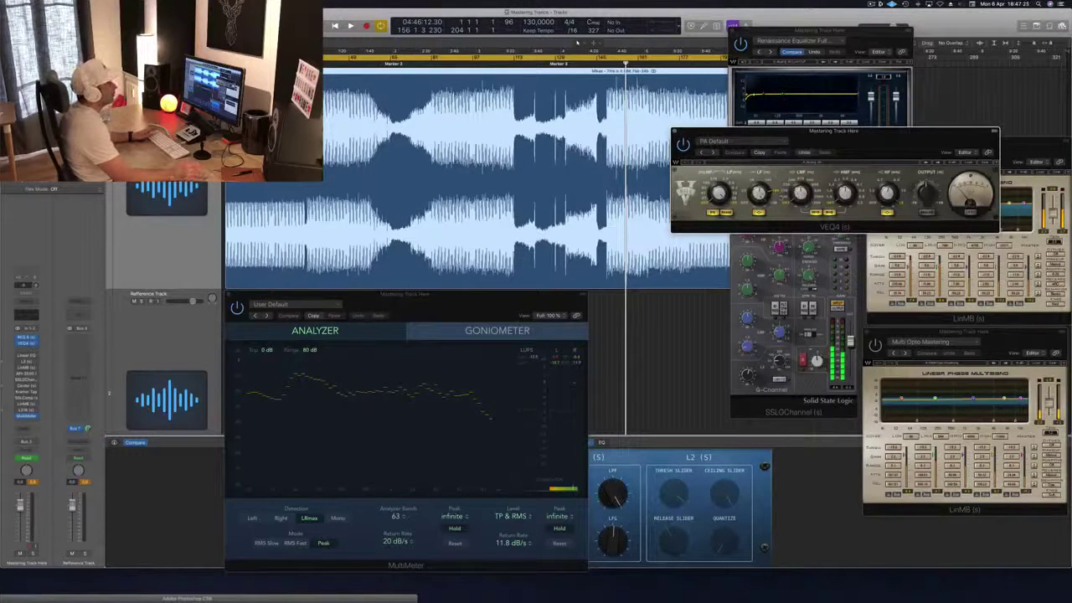
left_click_drag(894, 132, 934, 139)
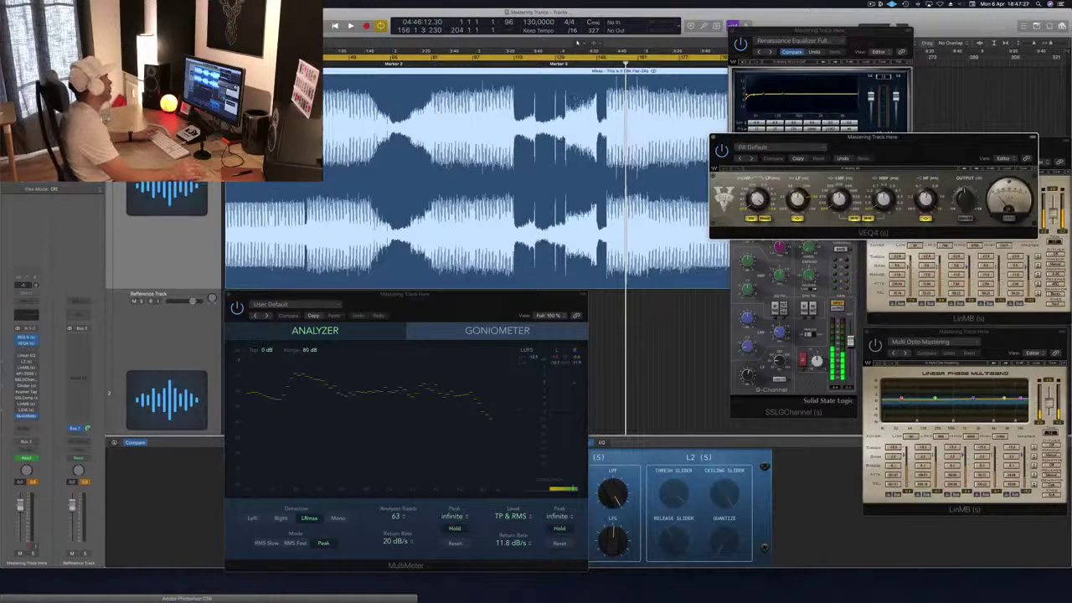
- Play the mastering track from the start to audition the VEQ4, and close its plug-in window
key("space")
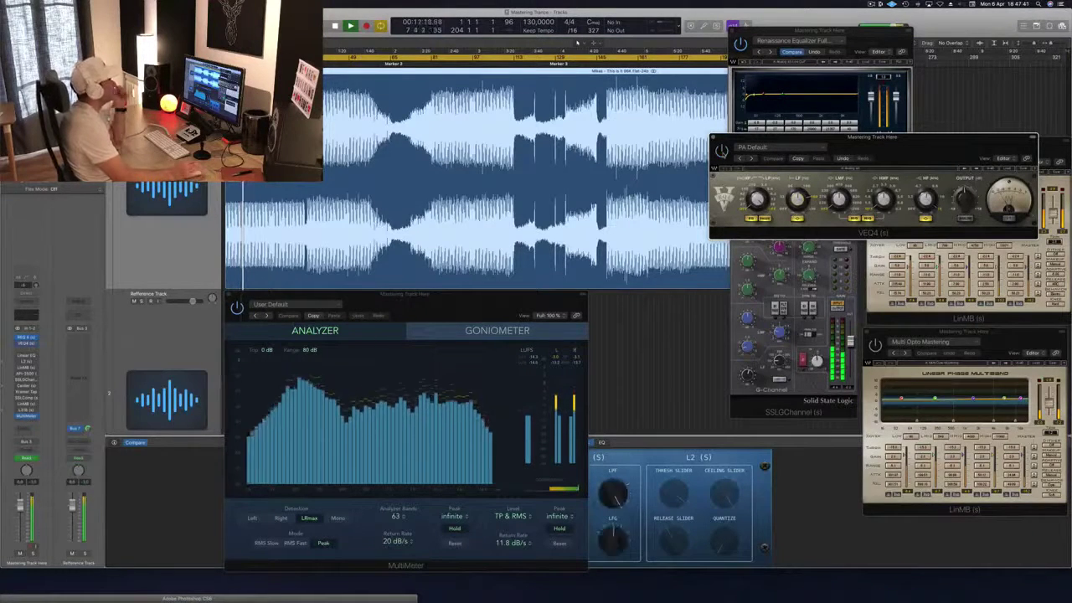
left_click_drag(926, 142, 916, 152)
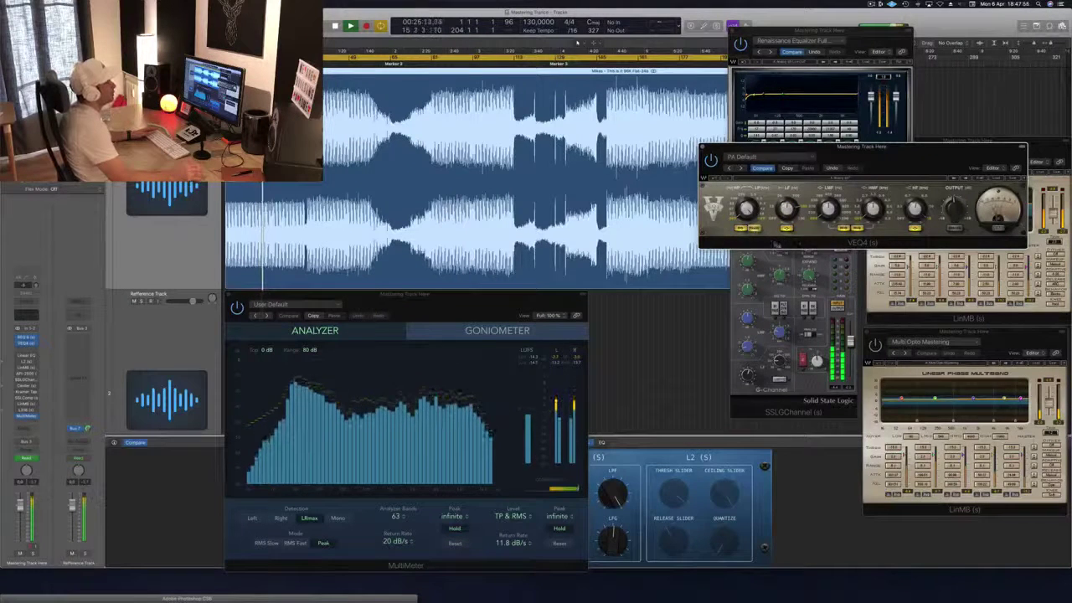
left_click_drag(889, 150, 910, 161)
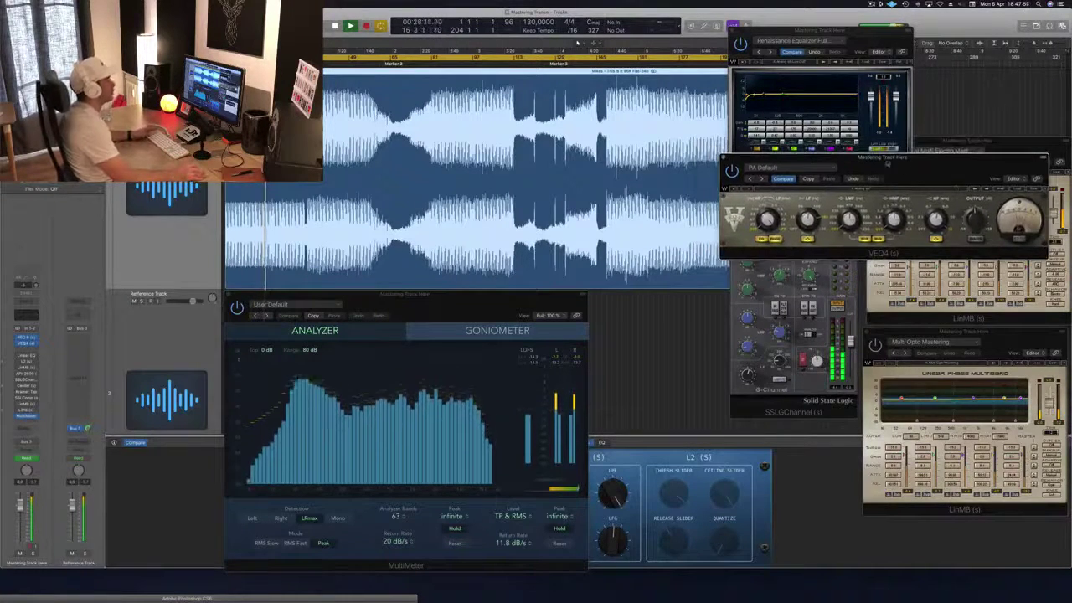
left_click(724, 159)
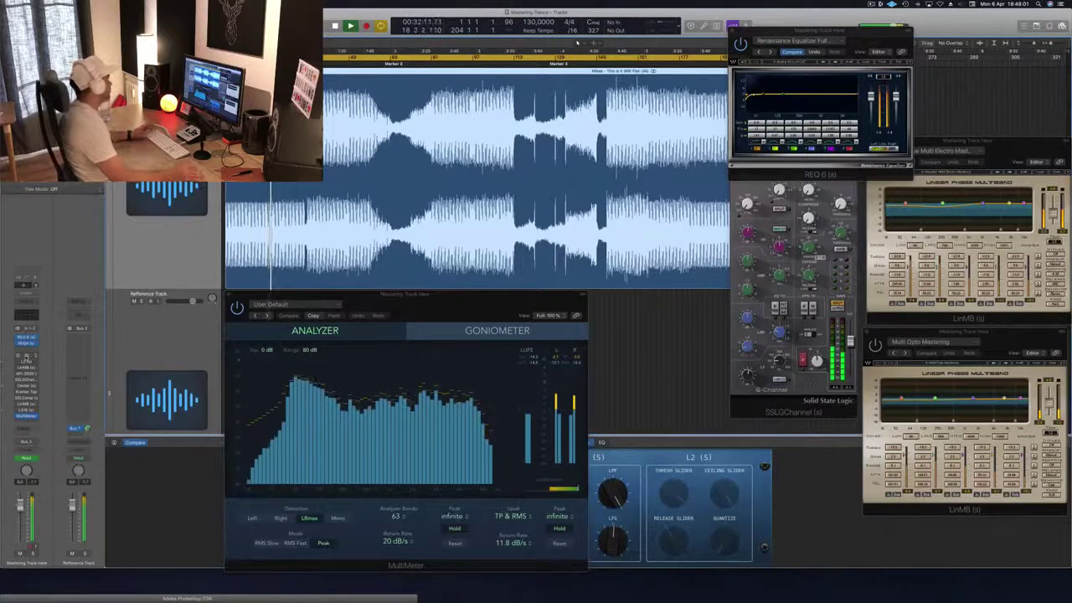
- Open the Linear Phase EQ from the mastering track's inserts and move its window so the whole EQ curve is unobstructed
left_click(26, 357)
left_click_drag(211, 36, 484, 113)
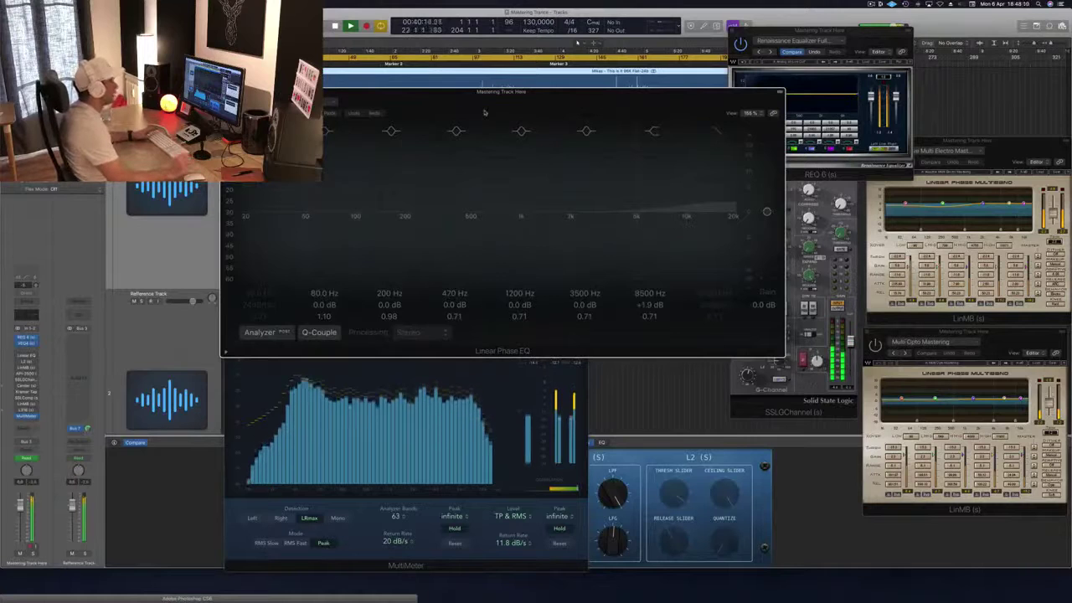
left_click_drag(484, 112, 486, 112)
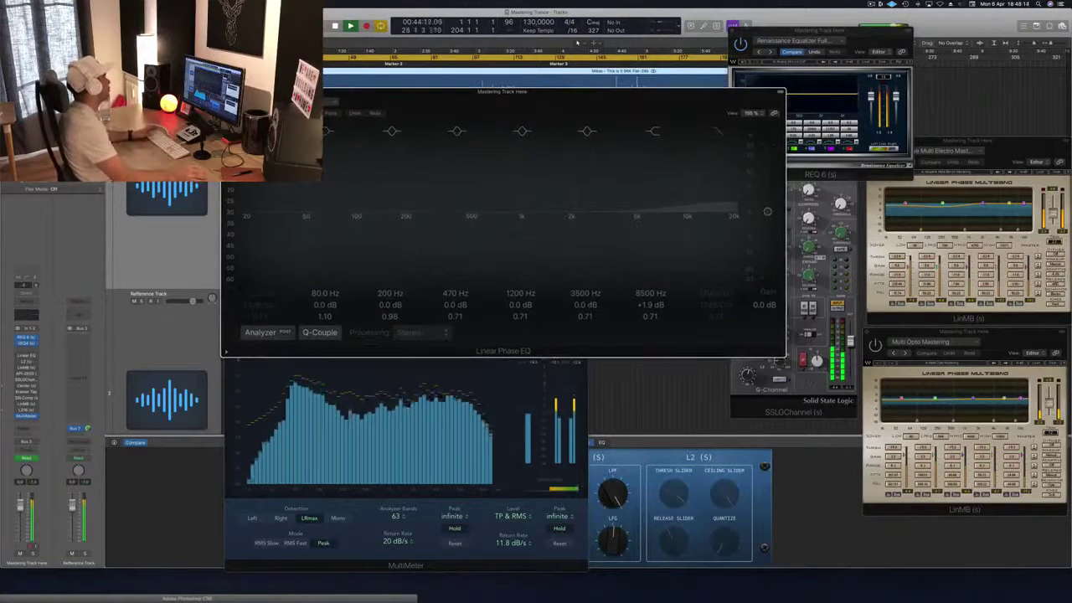
left_click_drag(434, 100, 534, 142)
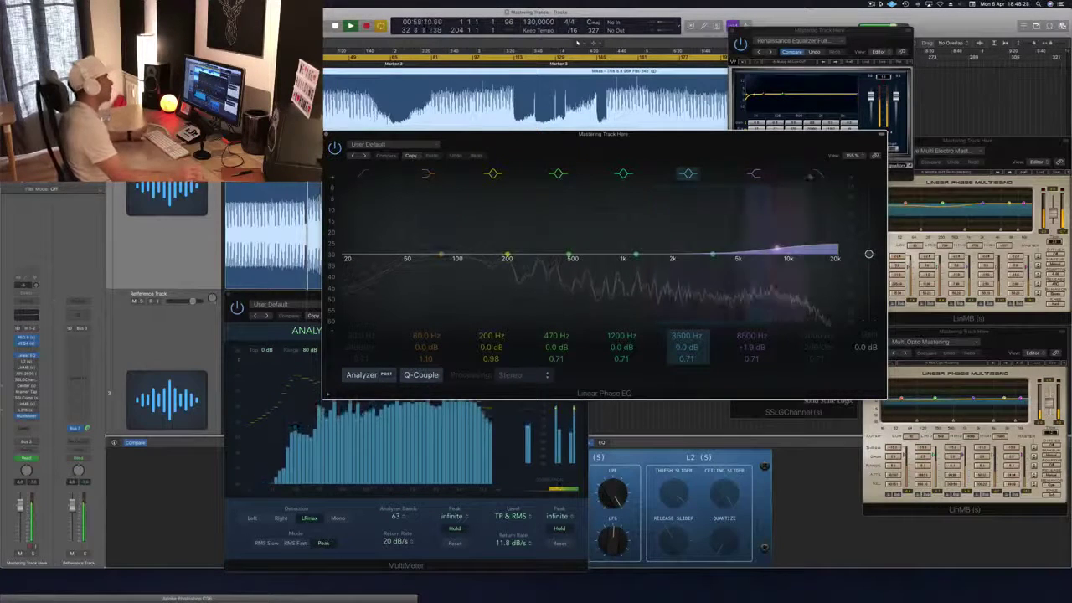
left_click_drag(721, 147, 751, 171)
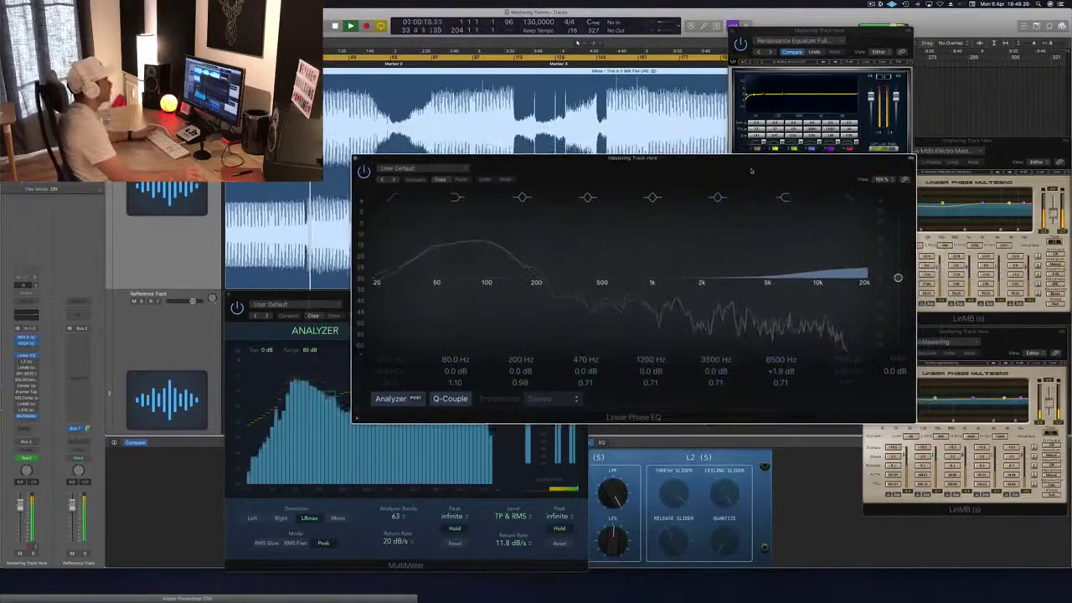
- Bypass and re-enable the Linear Phase EQ during playback to compare the sound, and close its window
left_click(364, 172)
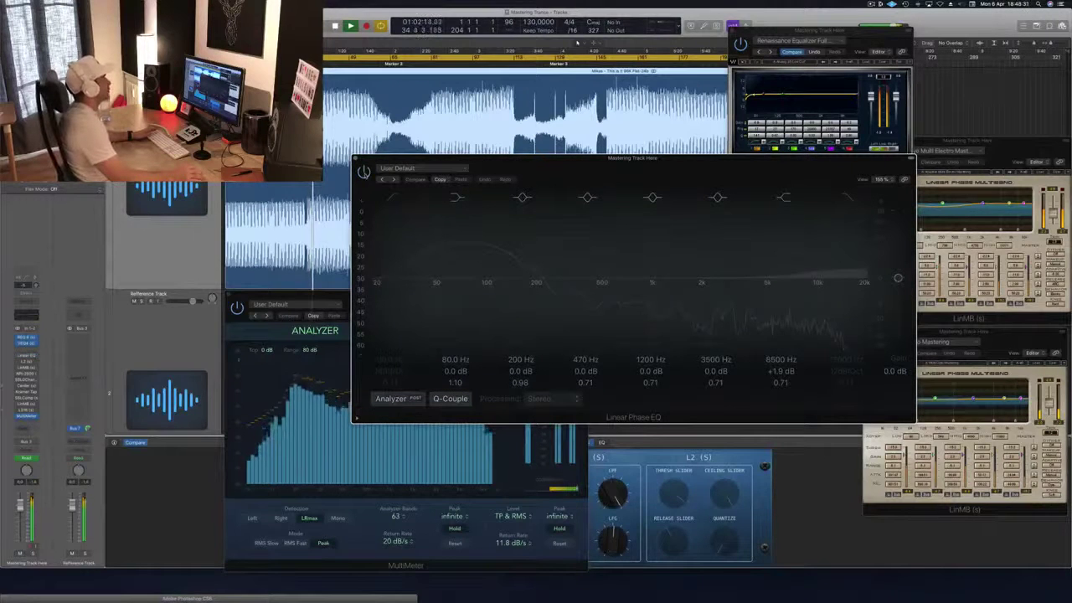
left_click(365, 173)
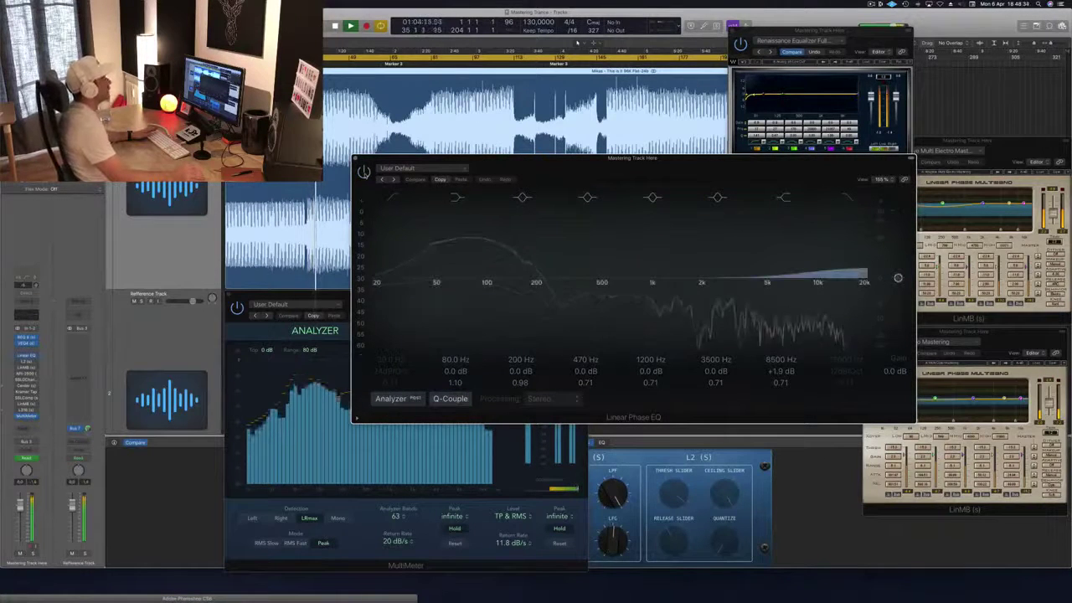
left_click_drag(742, 166, 639, 206)
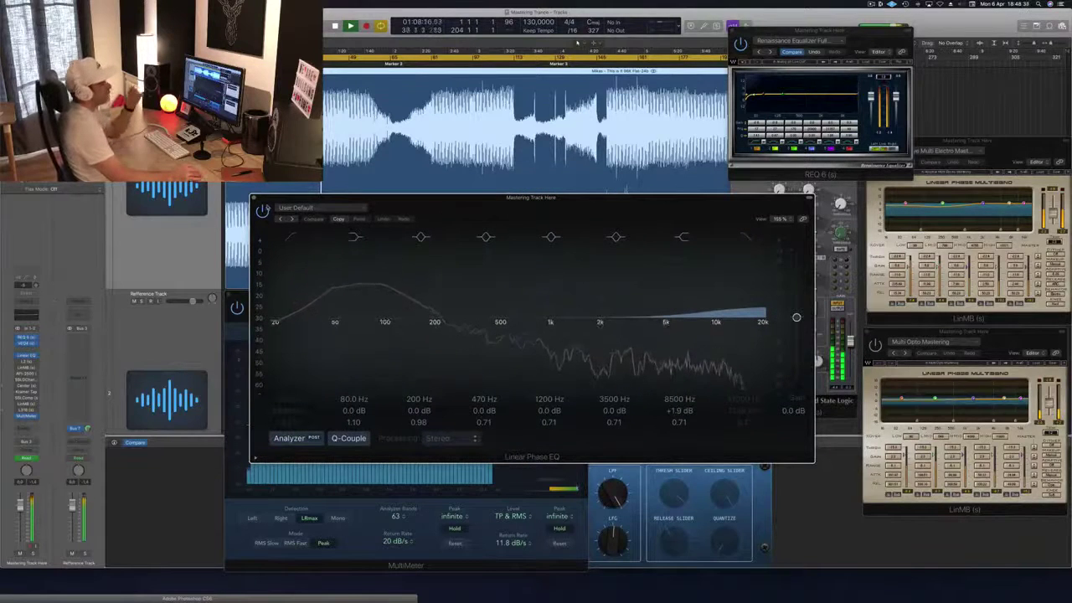
left_click_drag(272, 203, 310, 196)
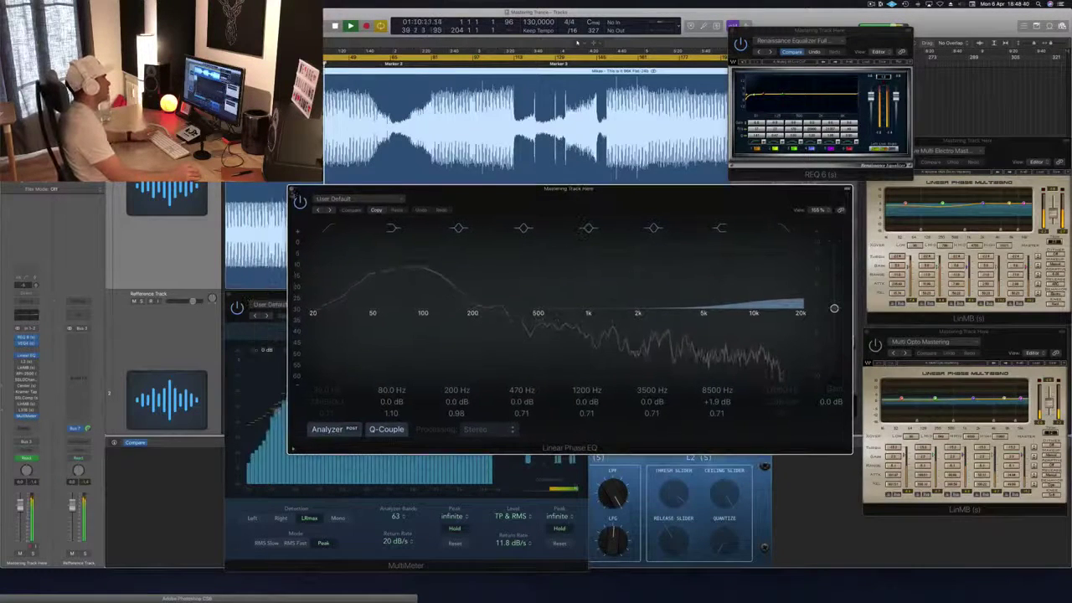
left_click(292, 193)
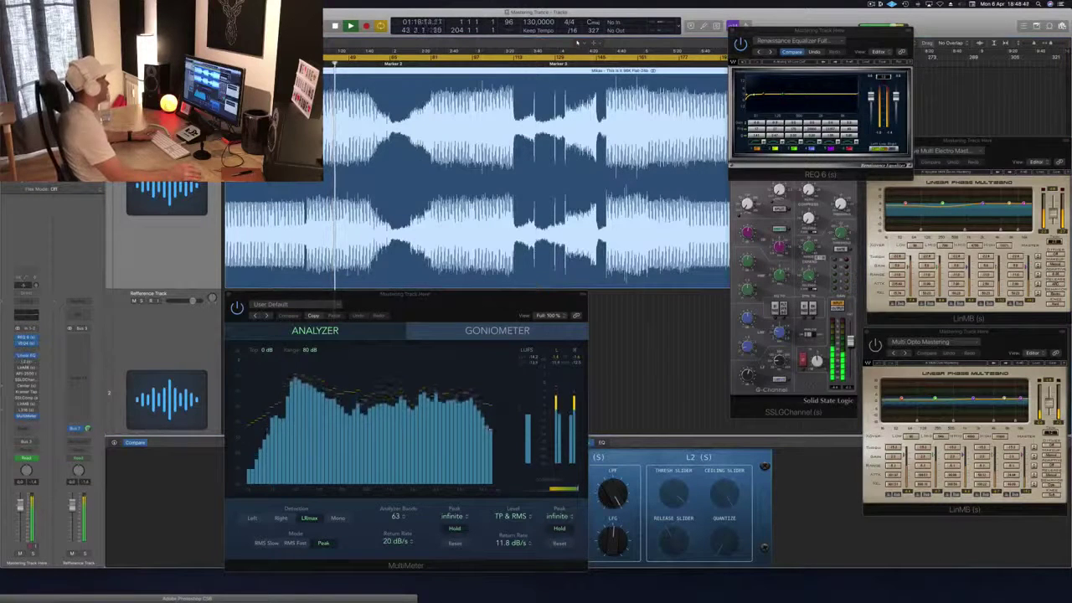
- Open the L2 Ultramaximizer from the mastering track's inserts and place its window directly below REQ 6
left_click(26, 362)
left_click_drag(673, 208, 861, 196)
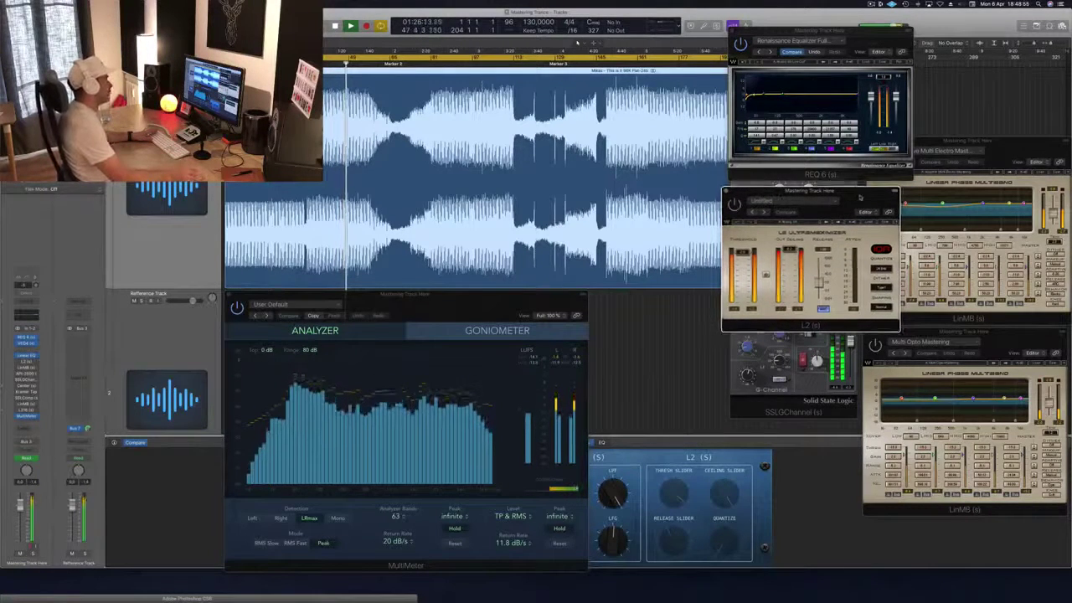
left_click_drag(861, 199, 868, 191)
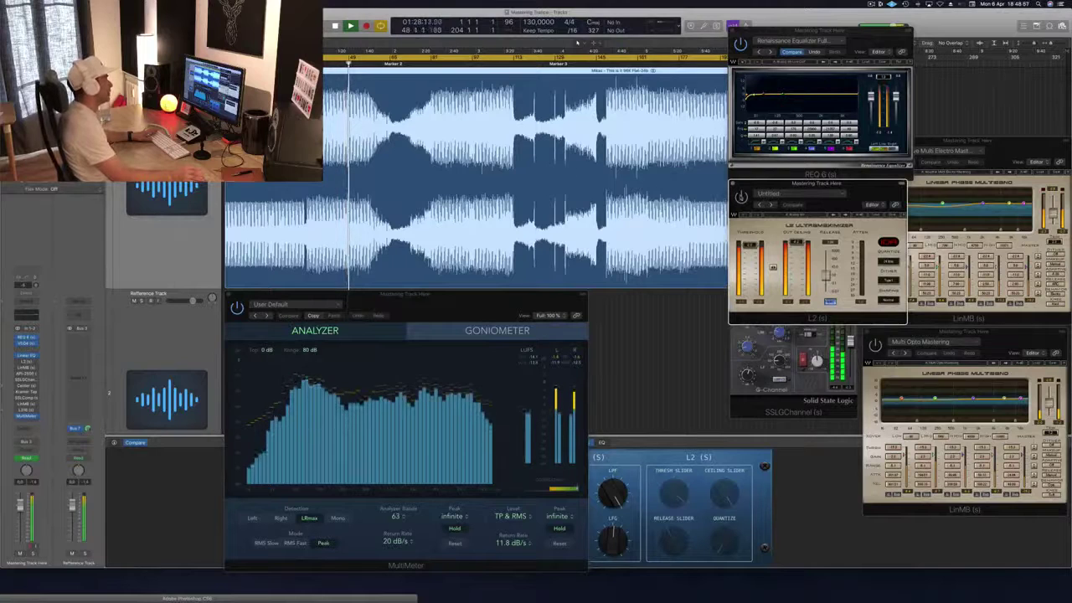
- Stop the mastering track and briefly replay it around the passage before Marker 2 with the L2 displayed
key("space")
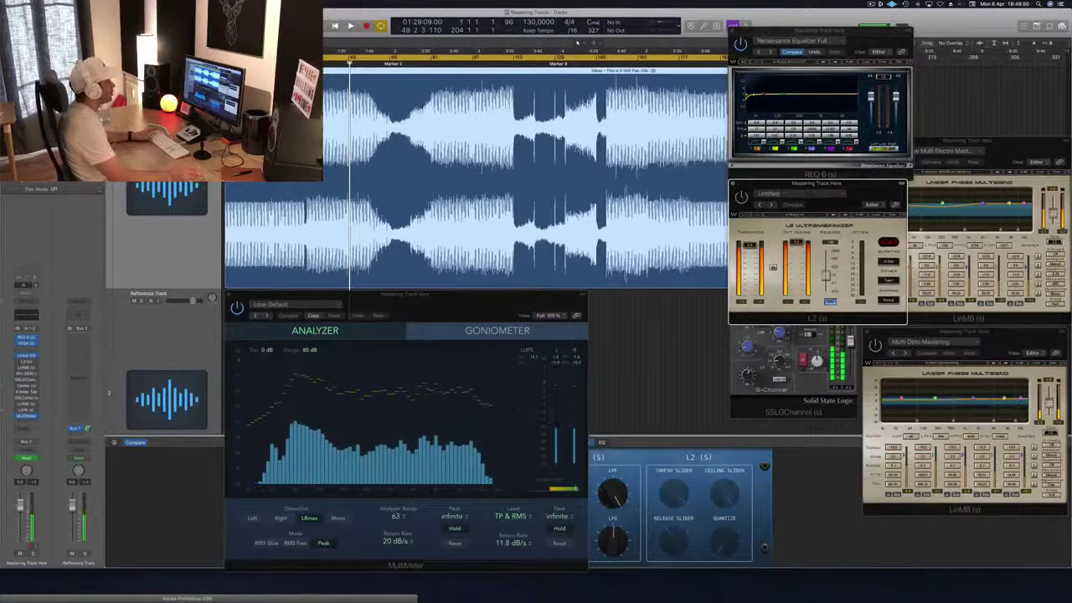
key("Return")
key("space")
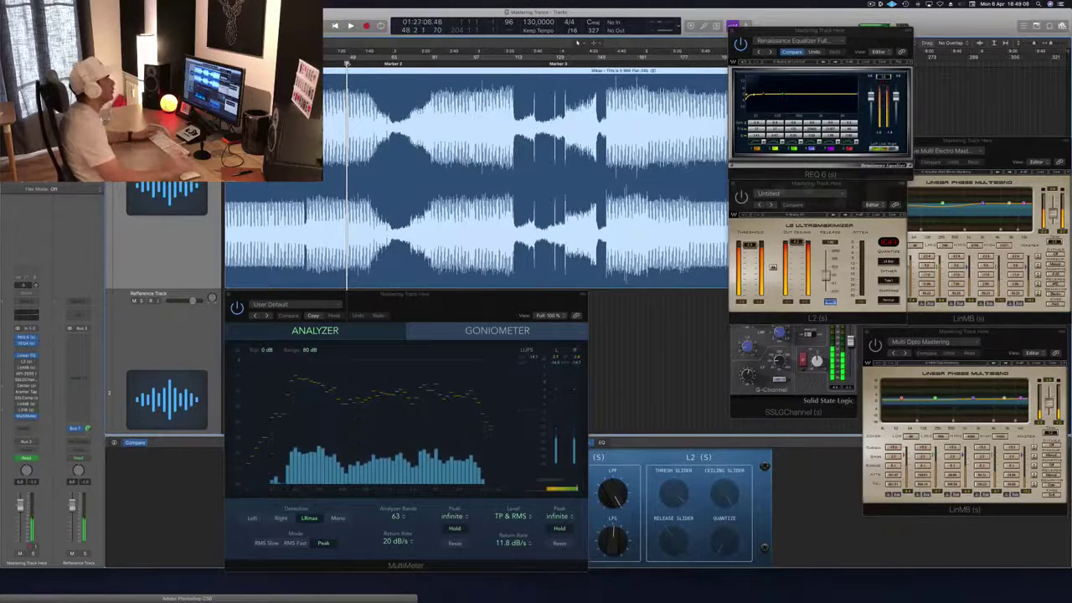
- Enable the L2 and play the mastering track, moving playback to the section after the Marker 2 breakdown
key("space")
key("space")
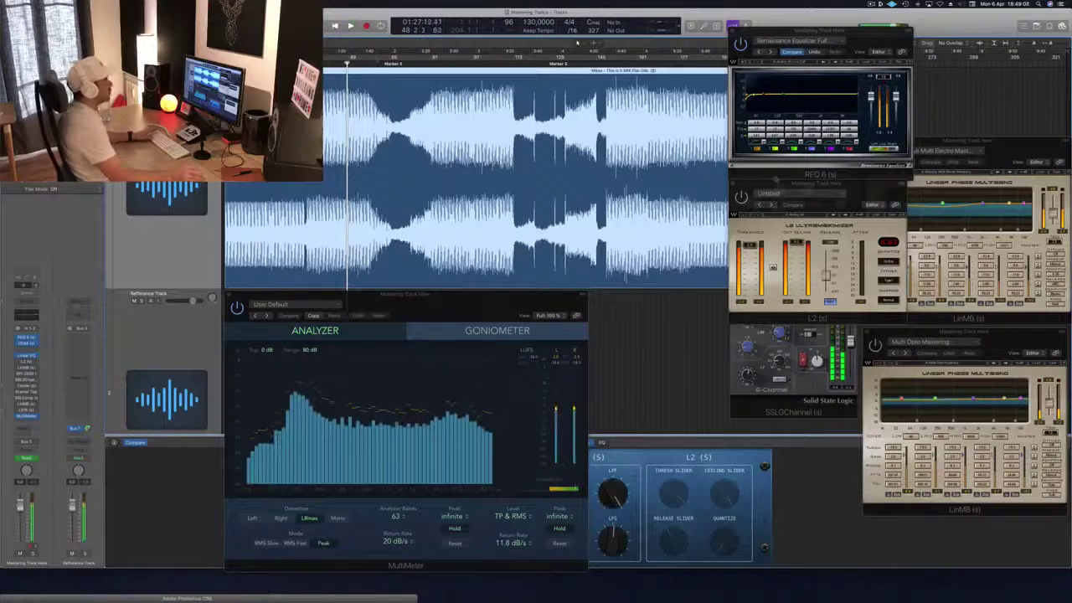
left_click(740, 229)
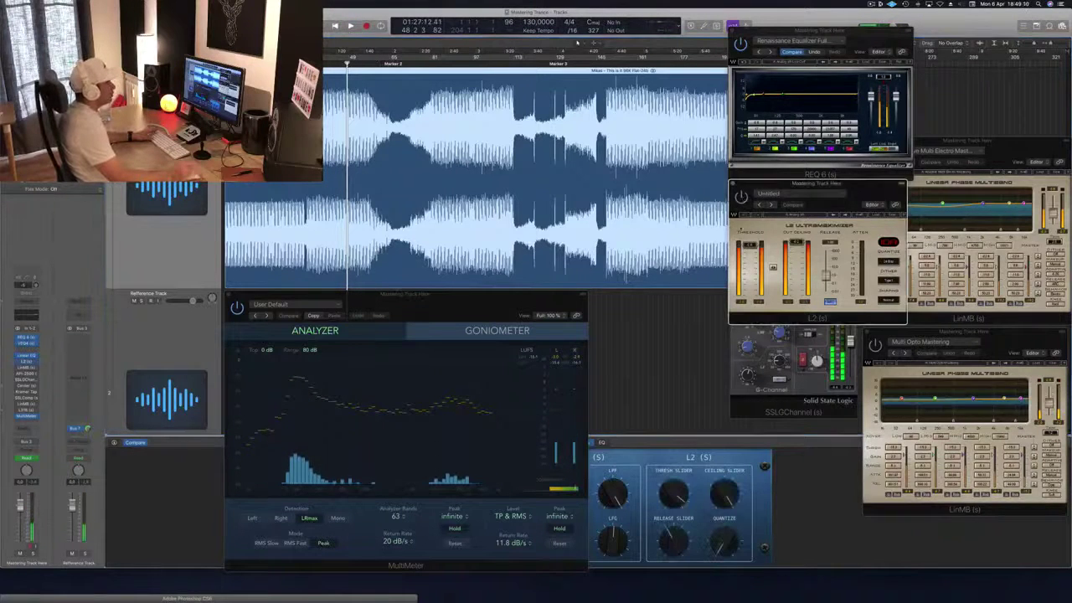
key("space")
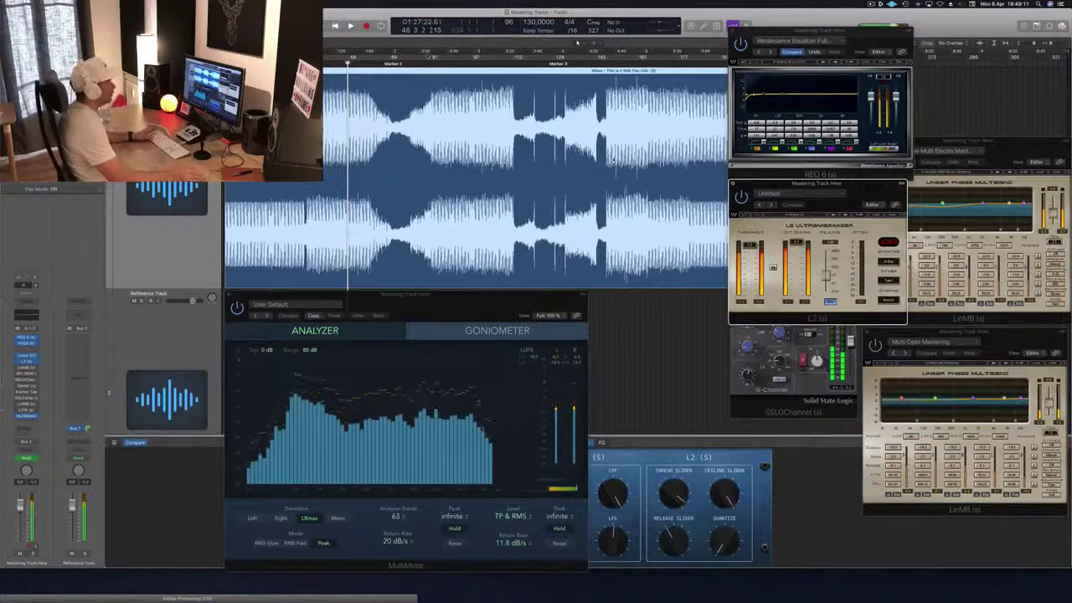
key("space")
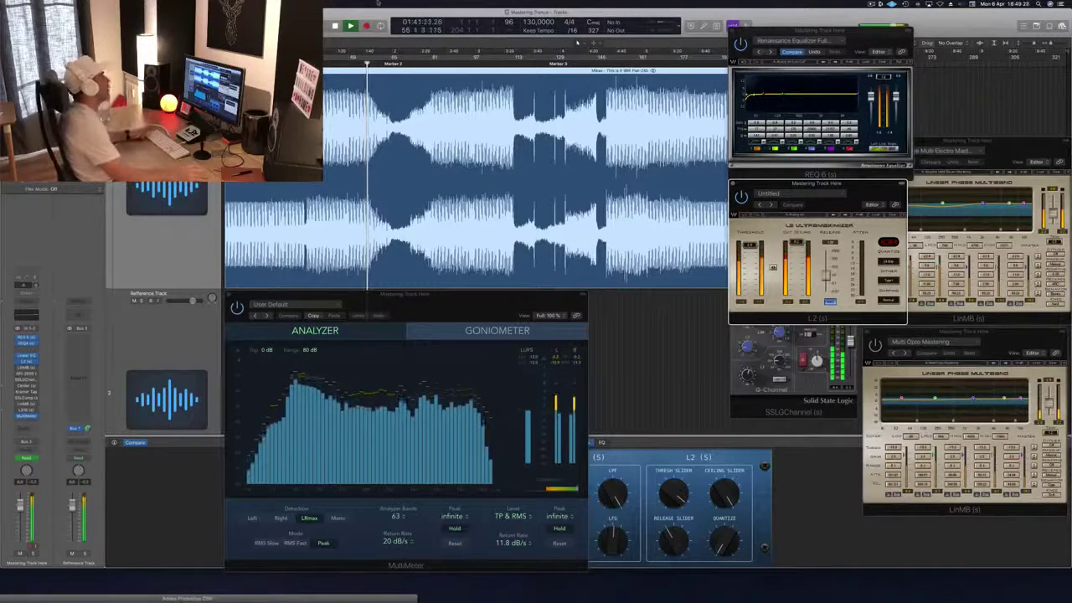
left_click(432, 63)
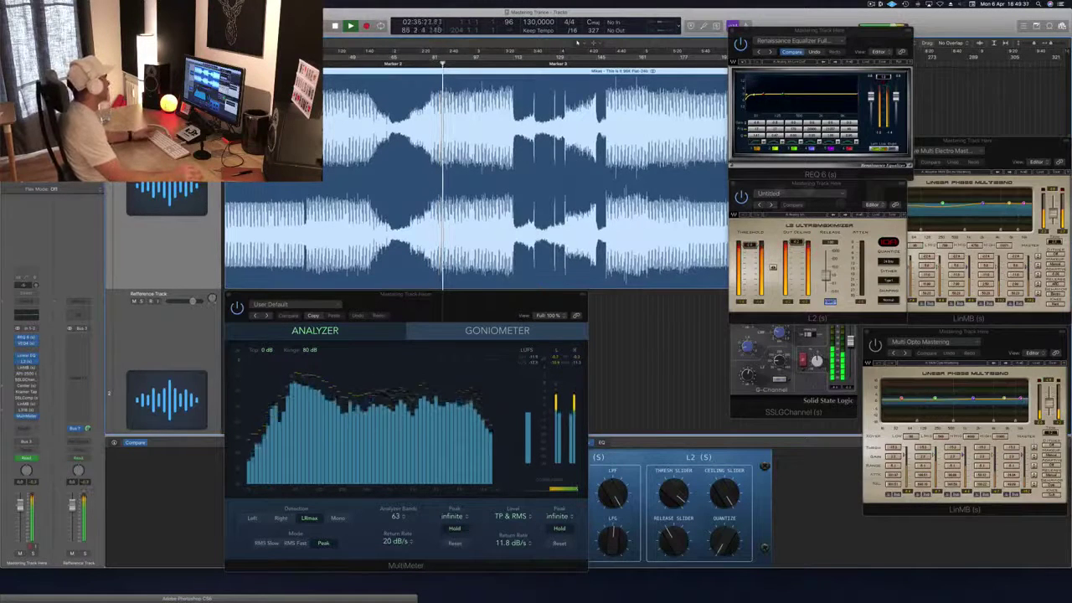
- Bring up the LinMB with the Adaptive Multi Electro preset during playback and place its window directly below REQ 6
left_click(27, 368)
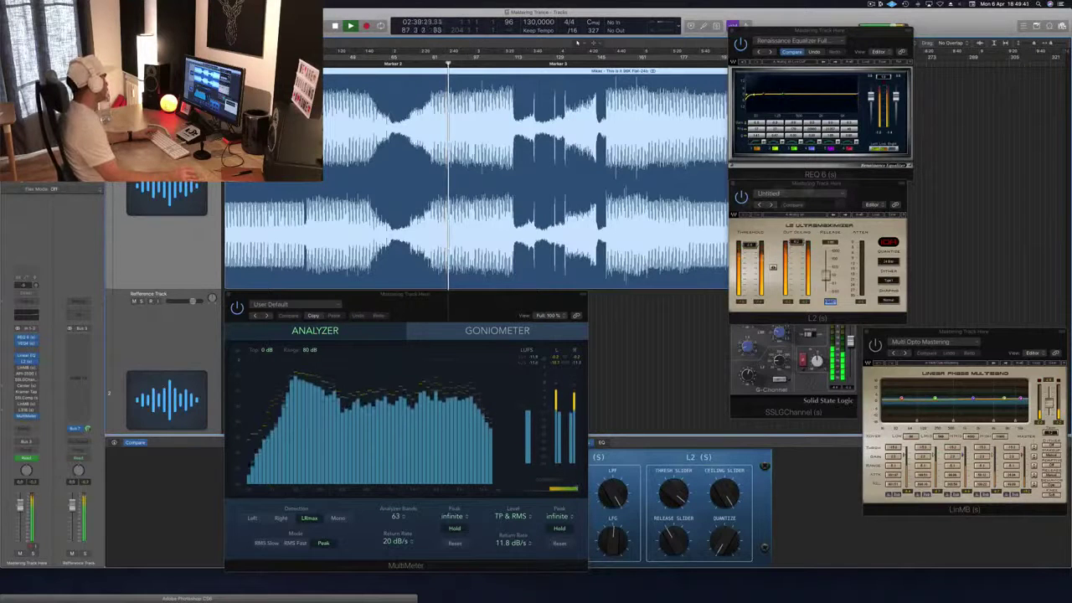
left_click(27, 369)
left_click_drag(1008, 149, 873, 205)
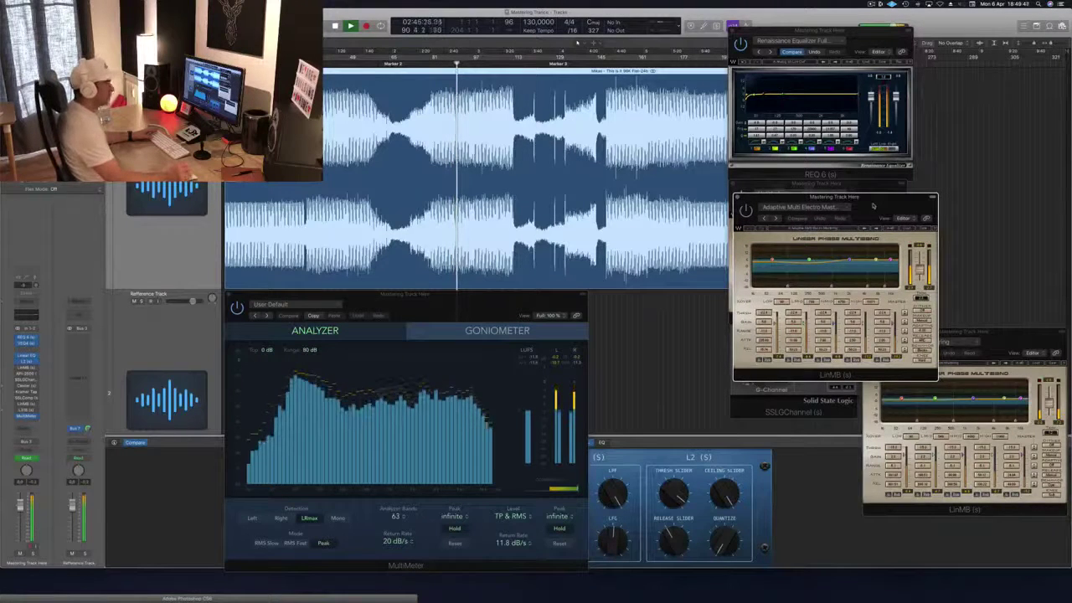
left_click_drag(879, 204, 873, 198)
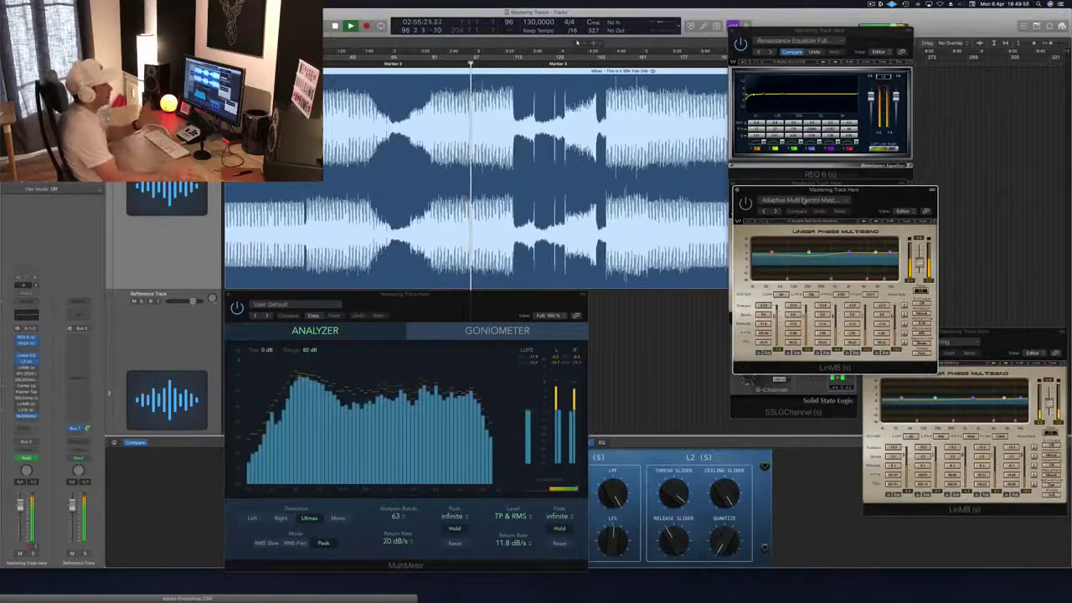
left_click_drag(865, 196, 869, 194)
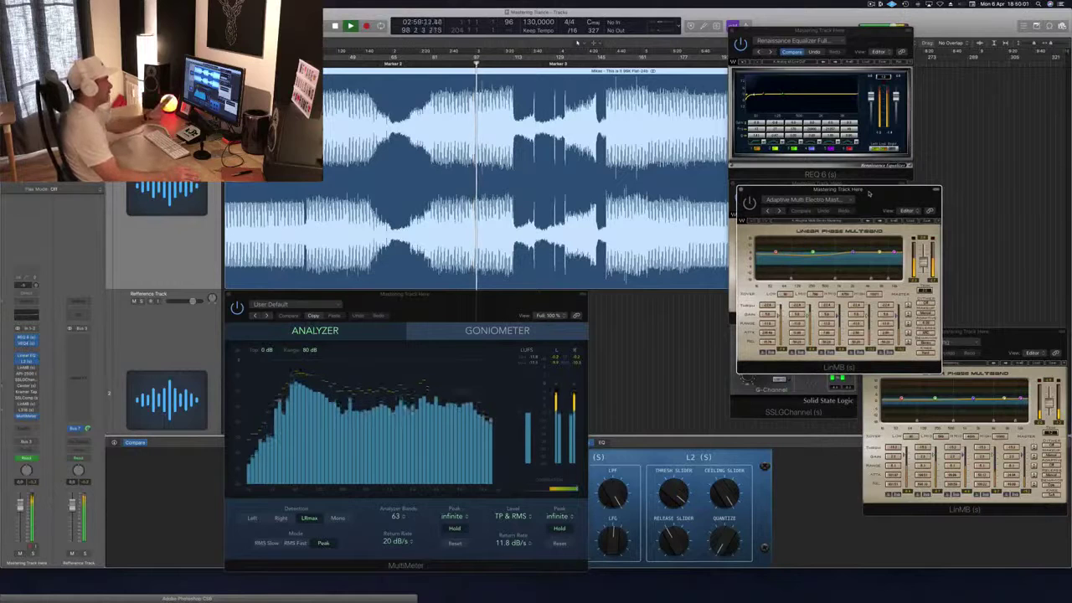
left_click_drag(869, 193, 865, 191)
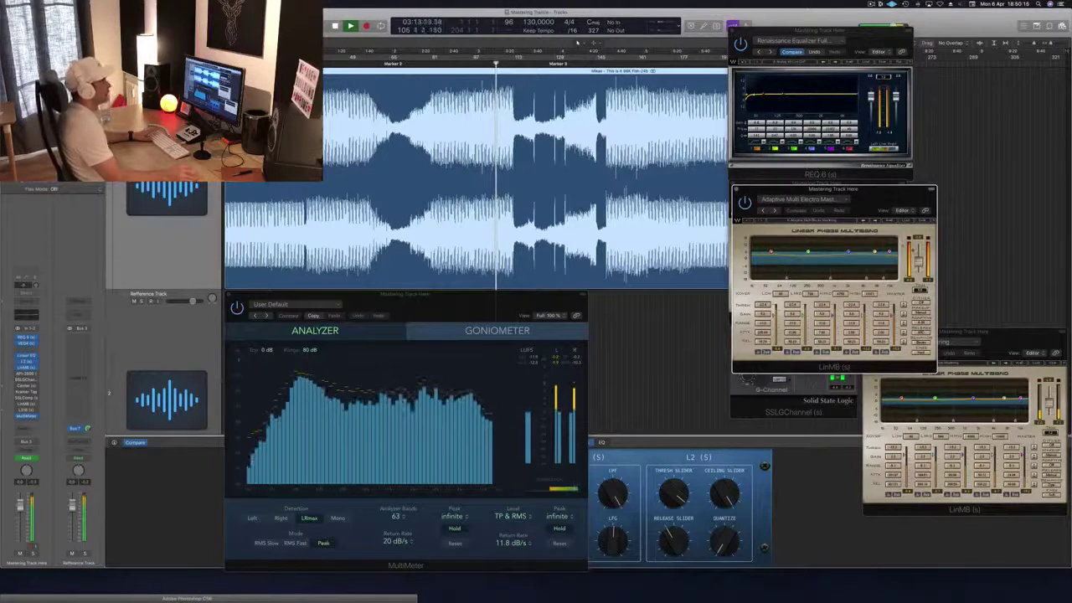
- Move the L2 window above the Multi Opto LinMB, and reopen VEQ4 with the Adaptive Multi Electro LinMB positioned beneath it
left_click_drag(888, 199, 705, 243)
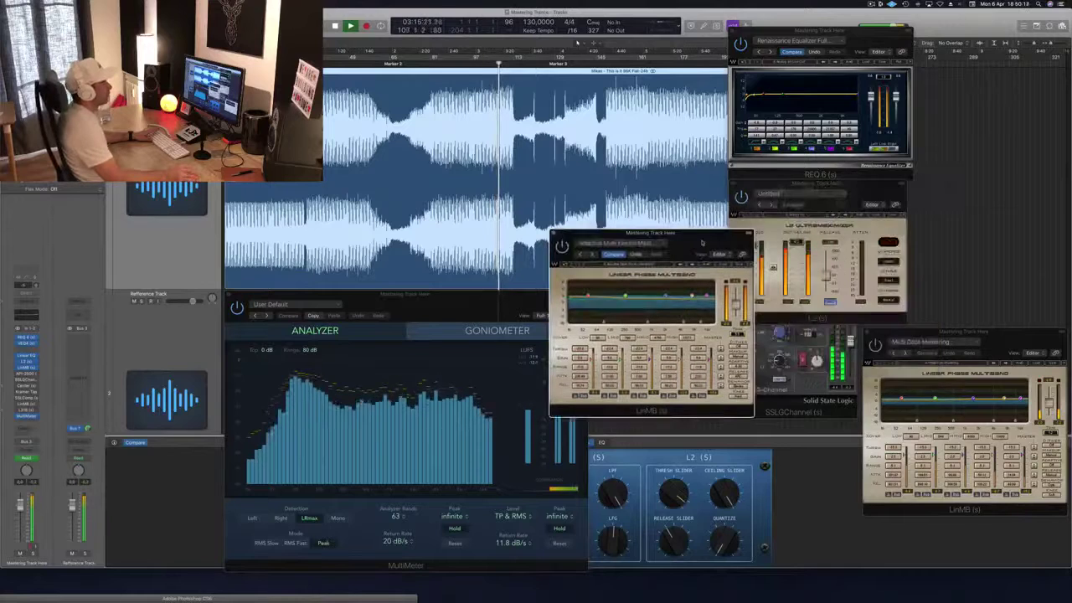
left_click_drag(864, 184, 1069, 146)
left_click_drag(997, 147, 924, 178)
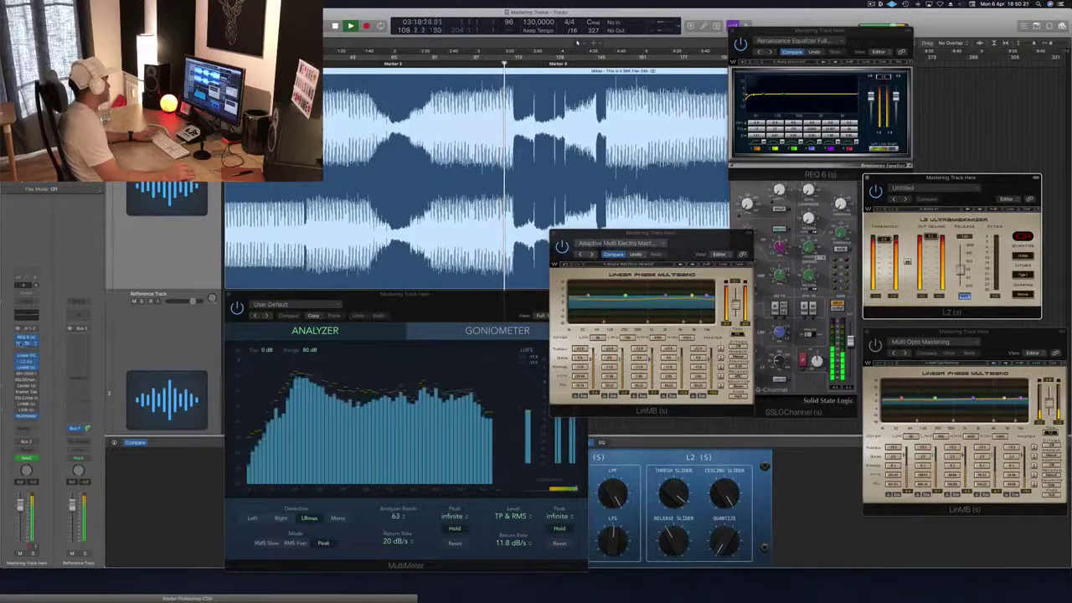
left_click(25, 344)
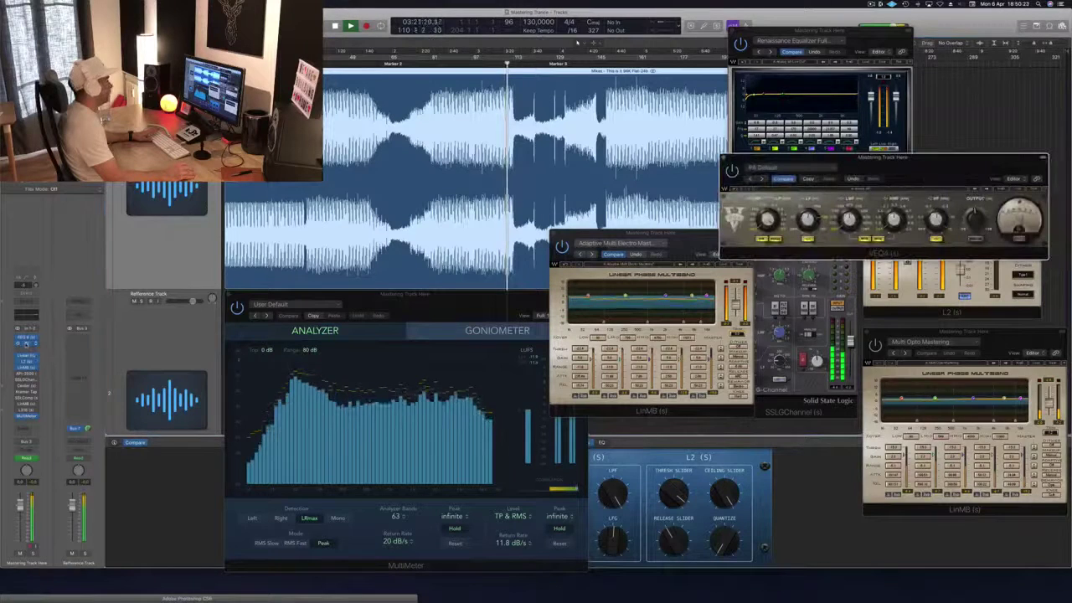
left_click_drag(710, 241, 885, 274)
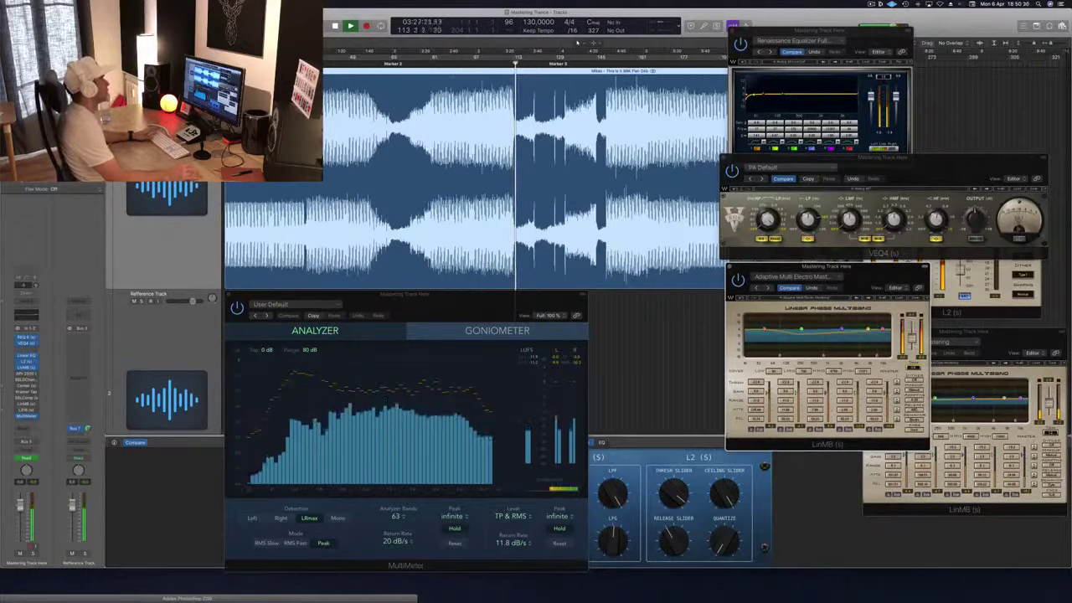
- Replay the mastering track from near its beginning to audition the Adaptive Multi Electro LinMB, keeping its window just under VEQ4
key("space")
left_click(241, 57)
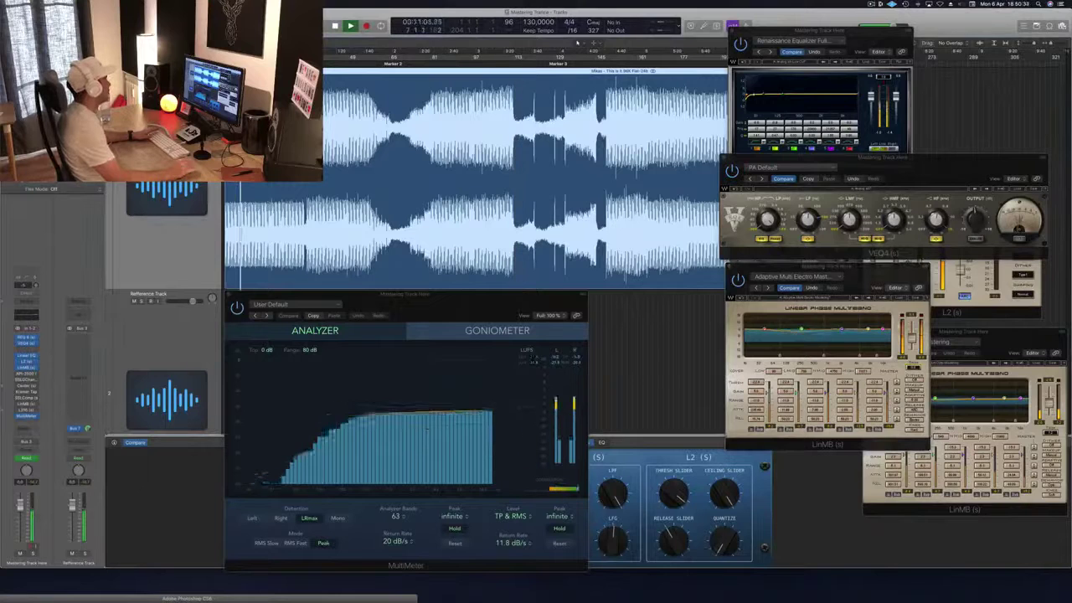
left_click_drag(861, 273, 848, 277)
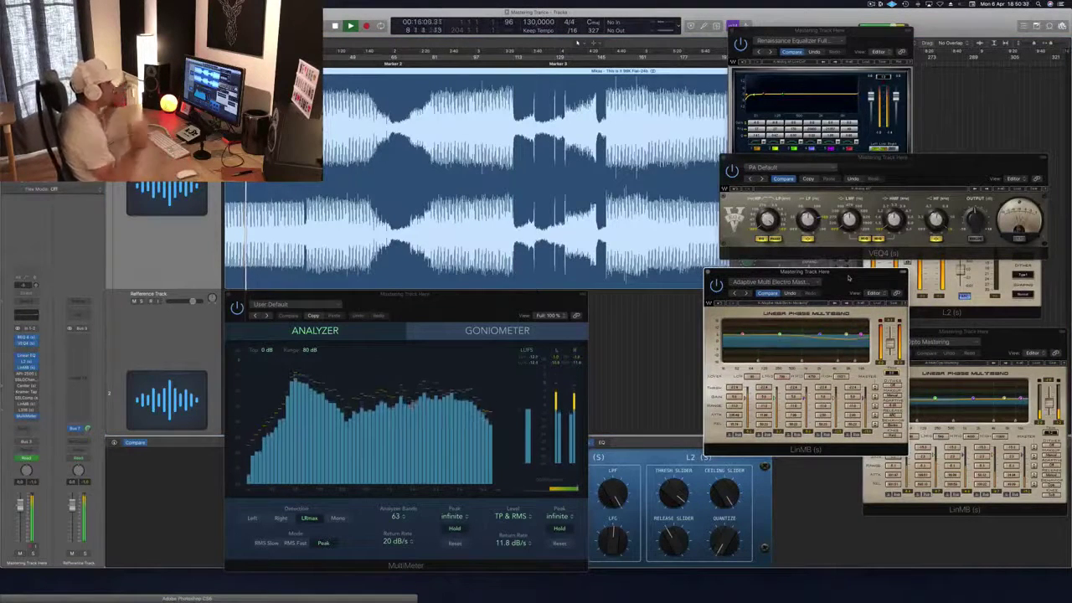
left_click_drag(848, 278, 864, 273)
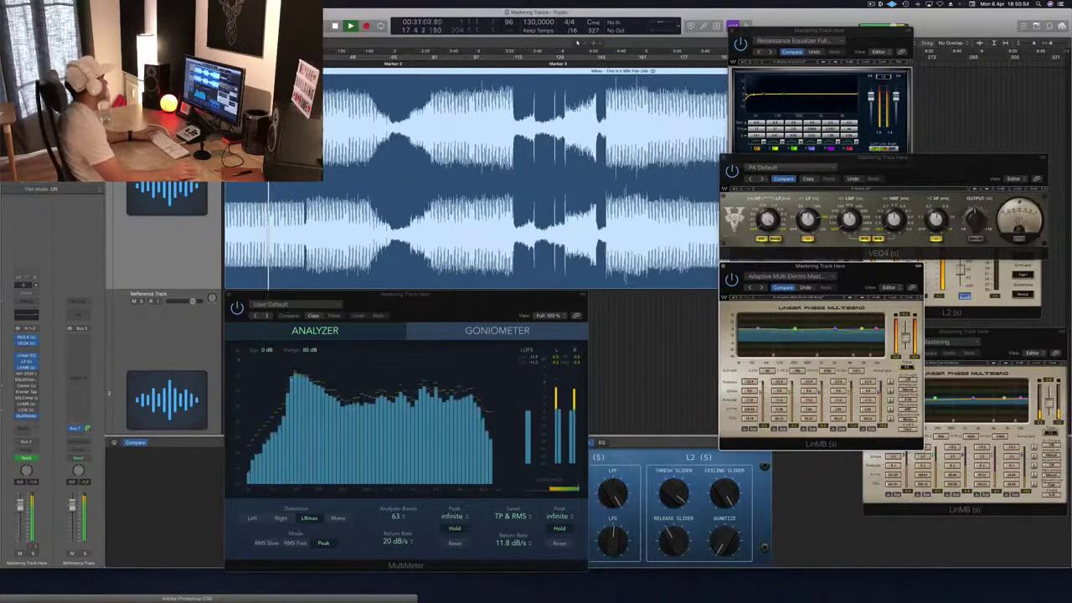
- Open the API-2500 compressor from the mastering track's inserts and place its window beside the Adaptive Multi Electro LinMB
left_click(27, 374)
left_click_drag(129, 20, 431, 262)
left_click_drag(901, 274, 882, 273)
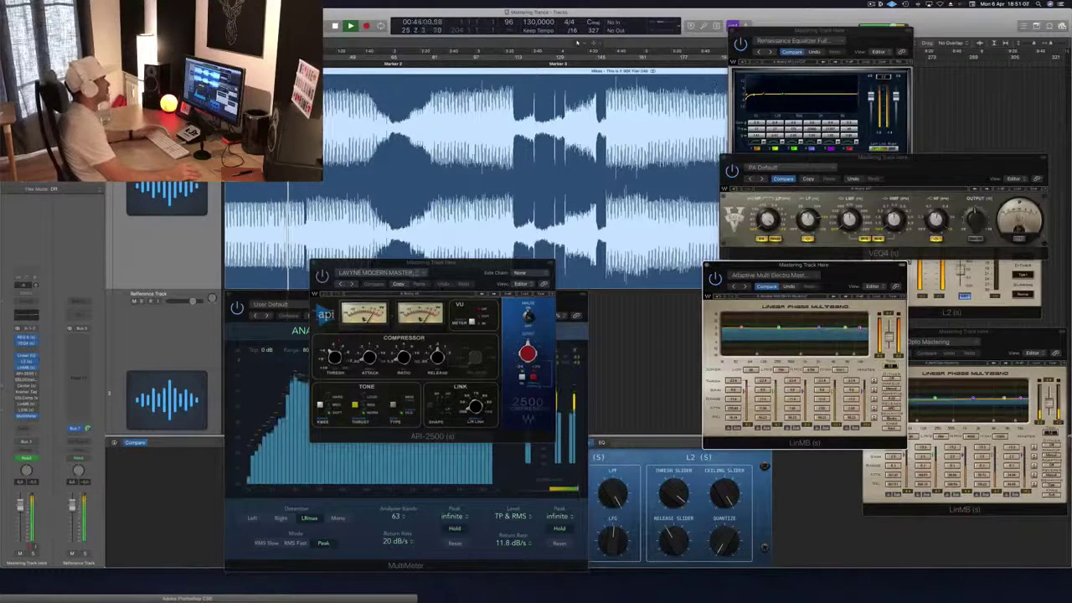
left_click_drag(444, 273, 467, 282)
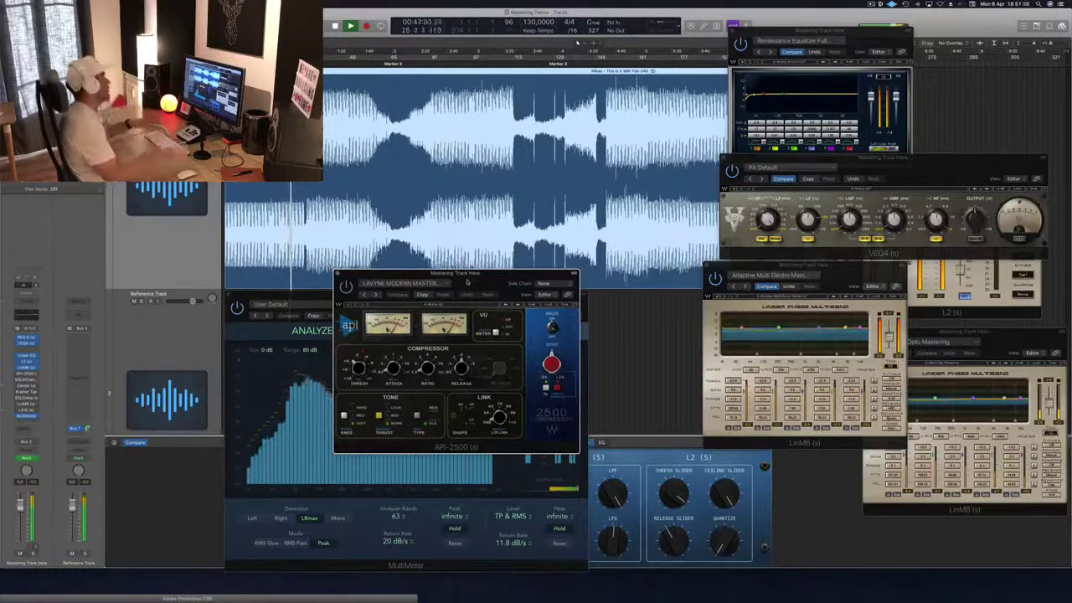
left_click_drag(467, 282, 584, 275)
- Pause and resume playback to listen with the API-2500 displayed, and close its window
key("space")
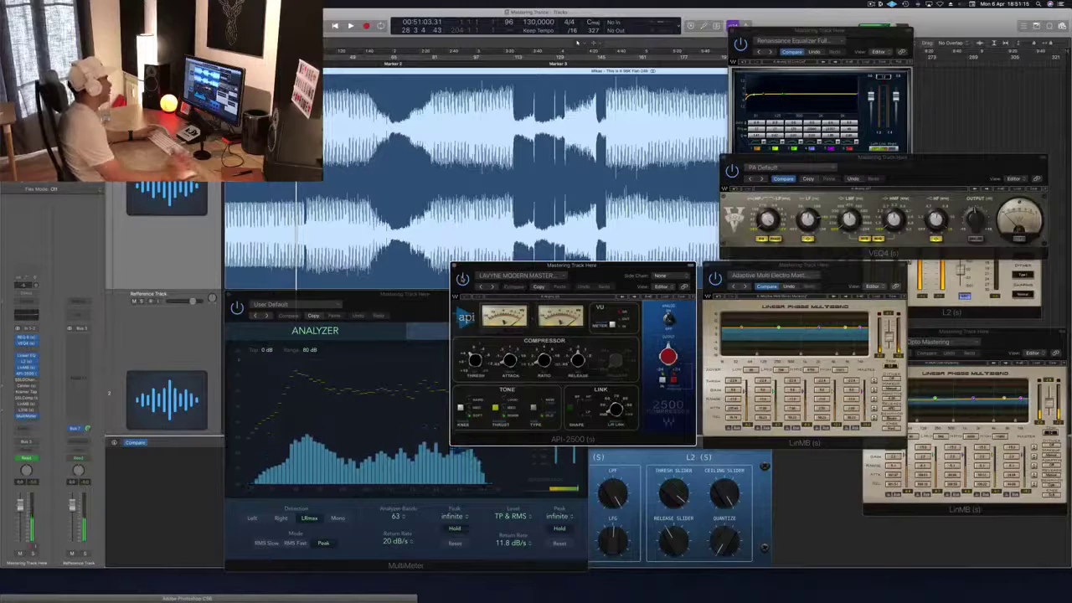
key("space")
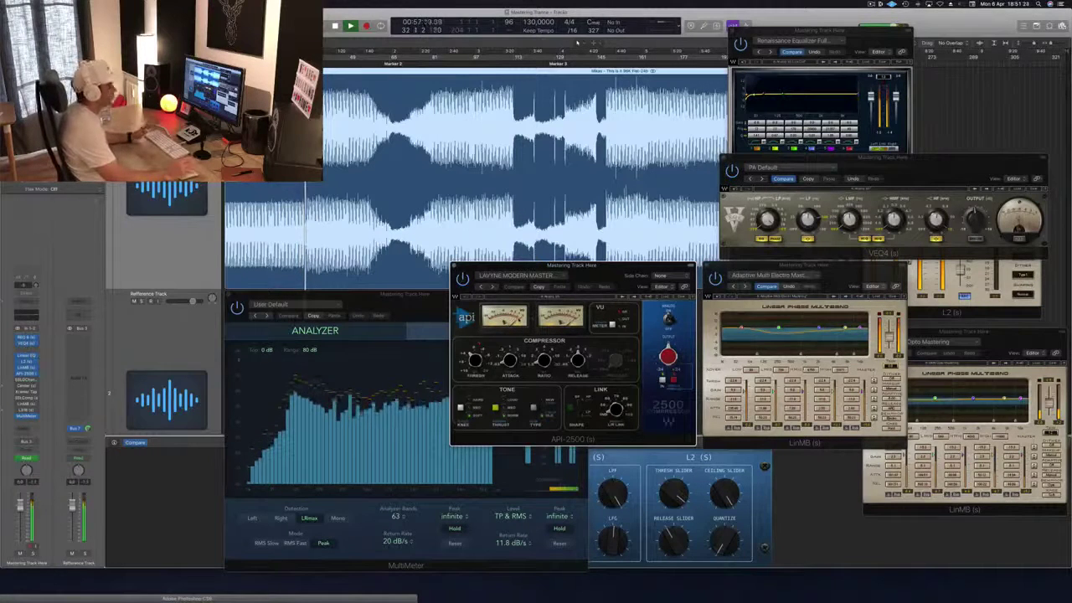
left_click_drag(622, 286, 603, 280)
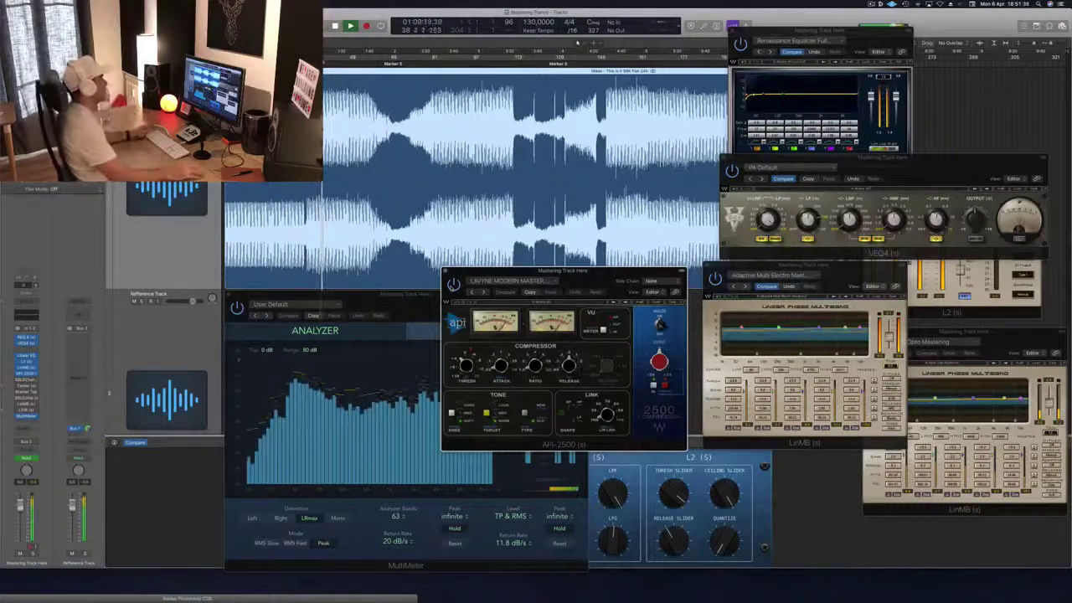
left_click_drag(585, 272, 587, 275)
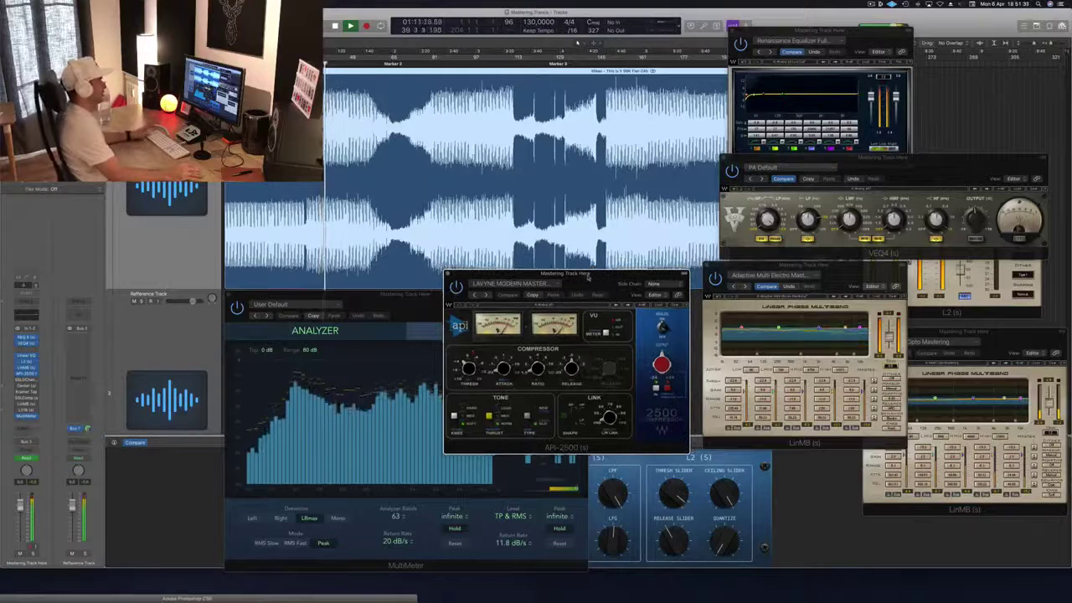
left_click_drag(592, 275, 591, 275)
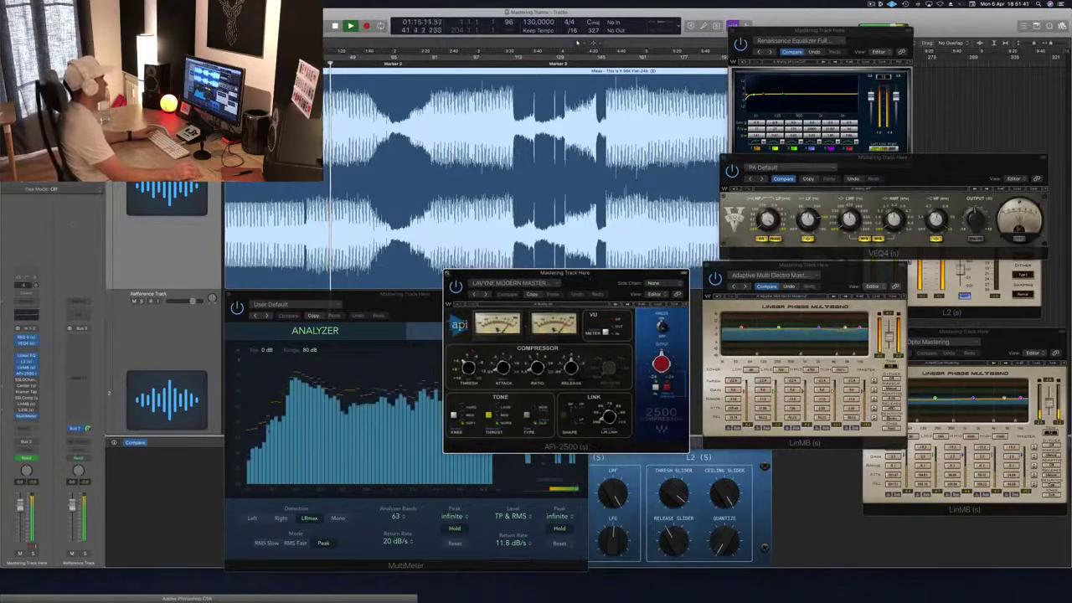
left_click(447, 274)
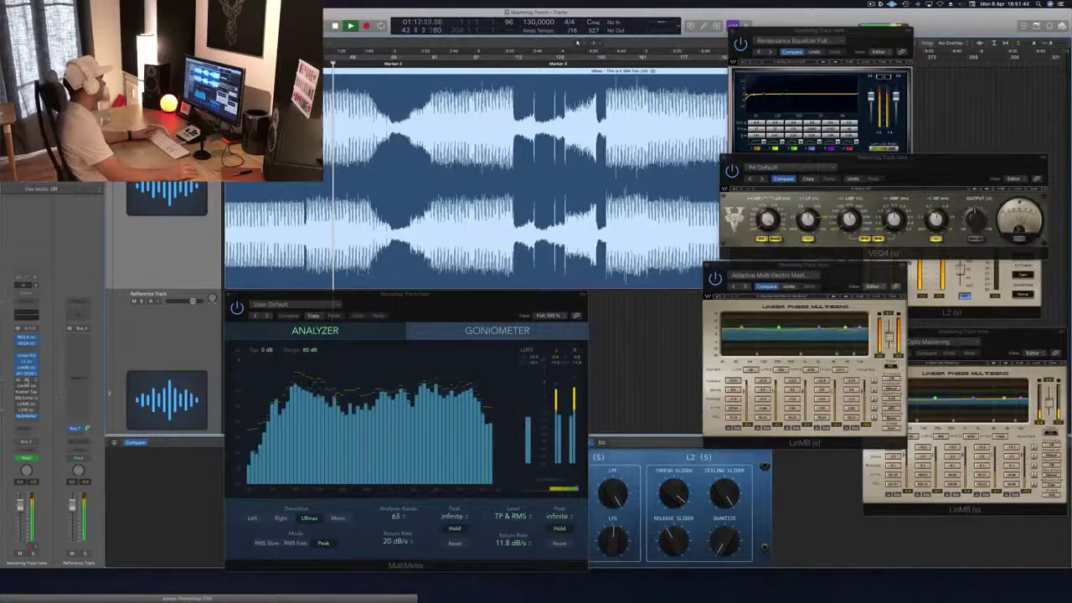
- Open the SSLGChannel from the mastering track's inserts, move it clear of REQ 6 to inspect its controls, and close it
left_click(26, 381)
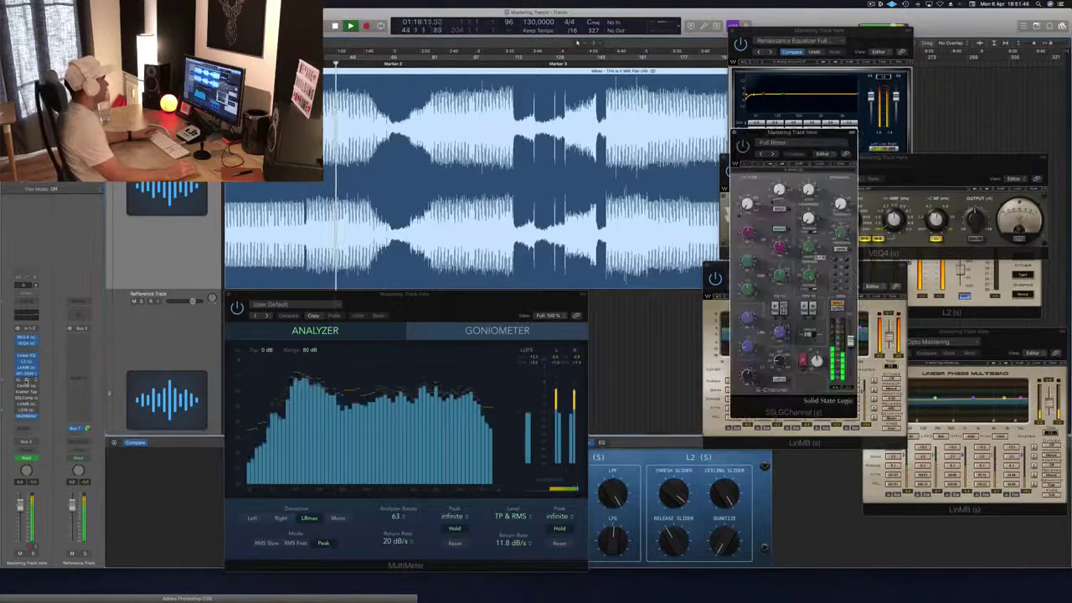
left_click(26, 381)
left_click(26, 381)
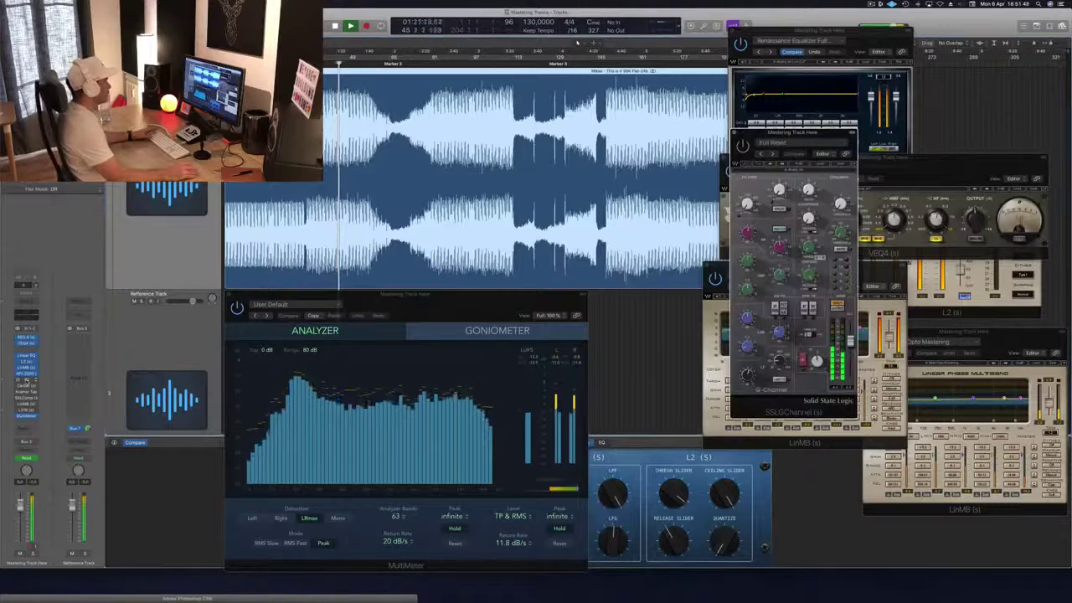
left_click_drag(810, 137, 762, 205)
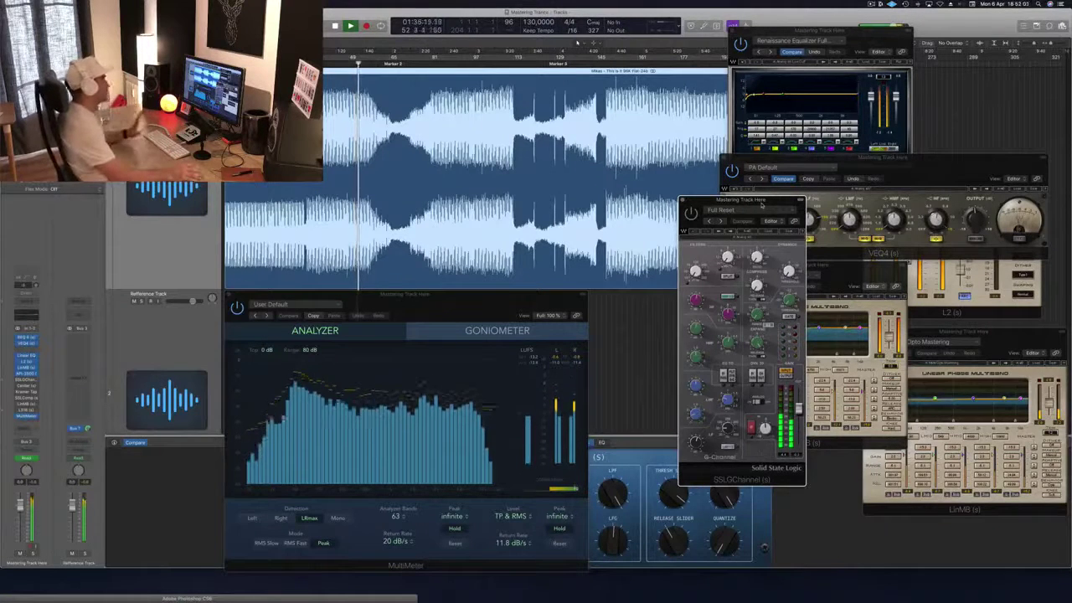
left_click(685, 203)
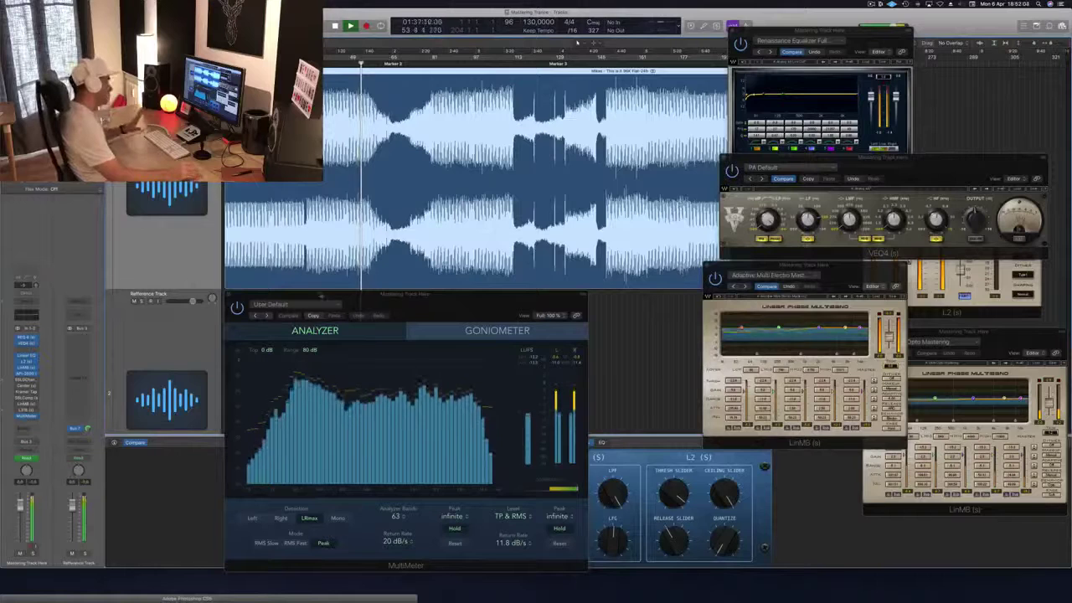
left_click(26, 380)
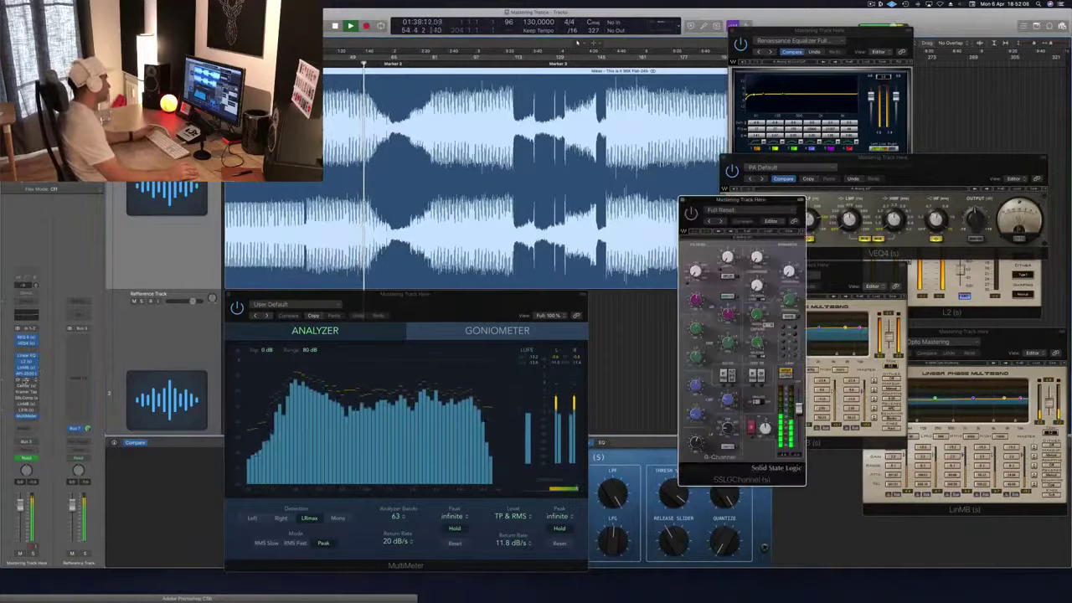
left_click(26, 381)
- Open the Center plug-in from the mastering track's inserts, move its window beside REQ 6 and VEQ4, and stop playback
left_click(26, 386)
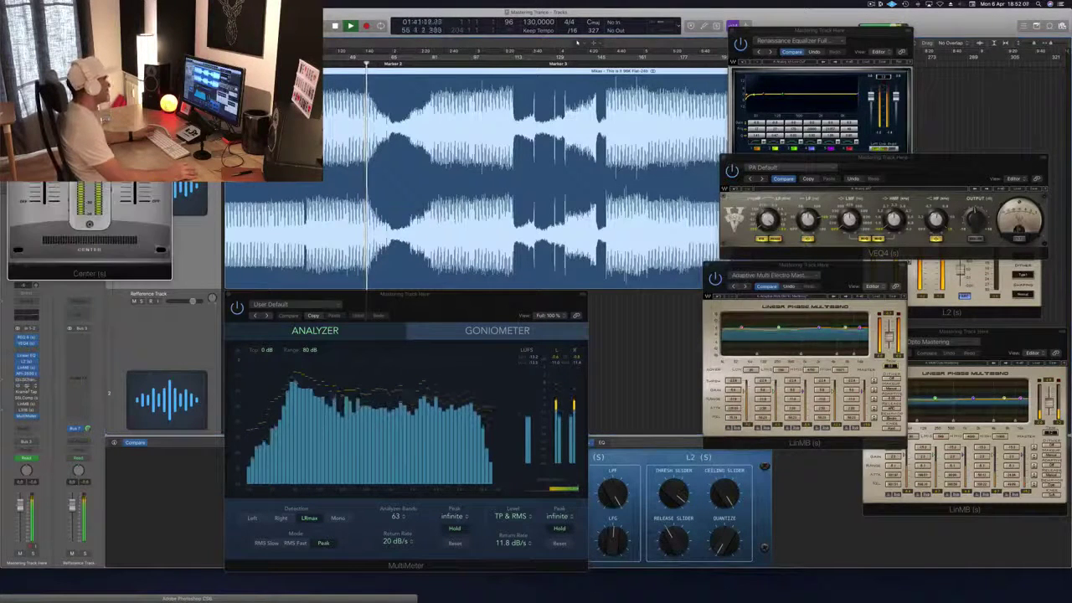
left_click_drag(131, 28, 753, 150)
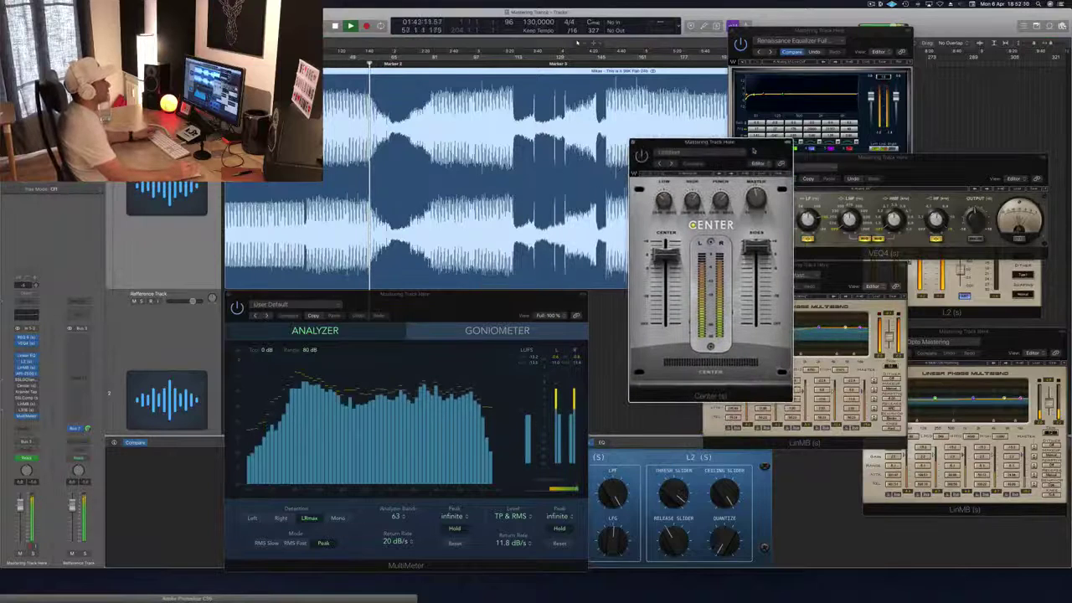
key("space")
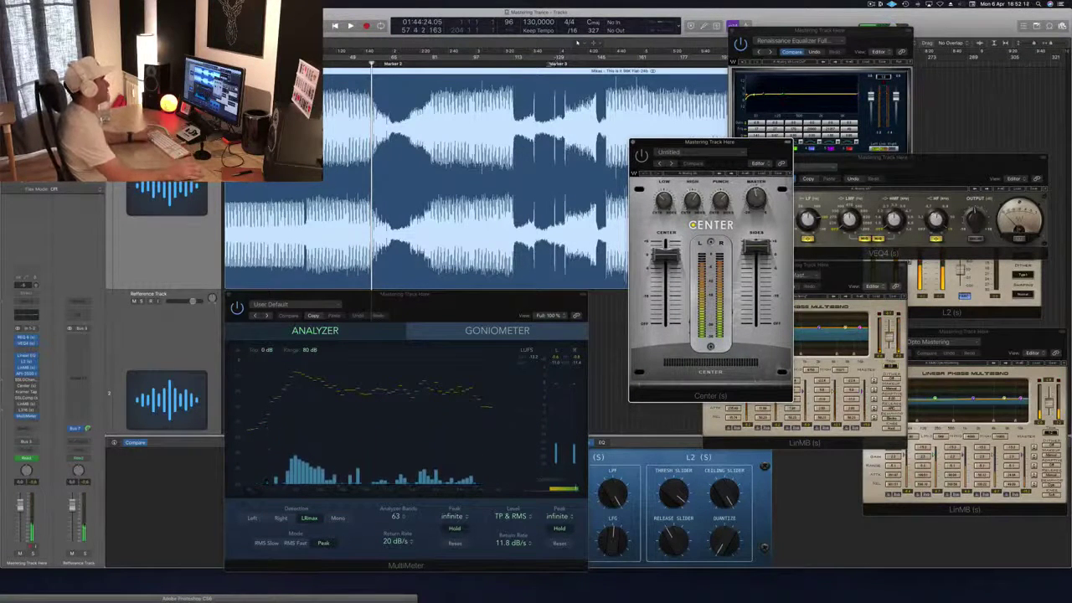
- Briefly play the mastering track from bar 81, after the Marker 2 breakdown, with the Center plug-in displayed
left_click(432, 64)
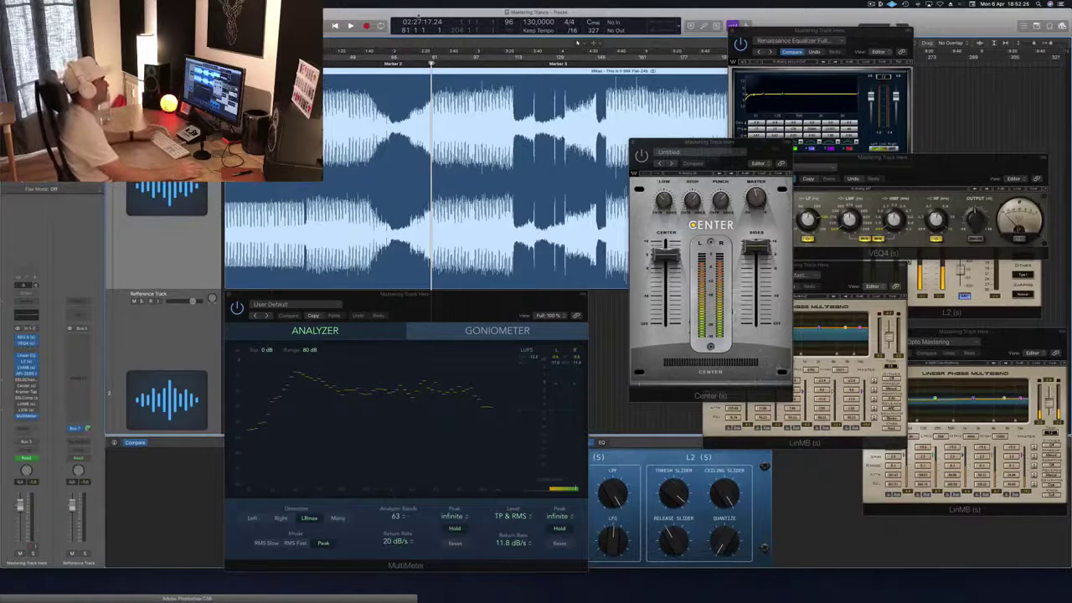
key("space")
key("space")
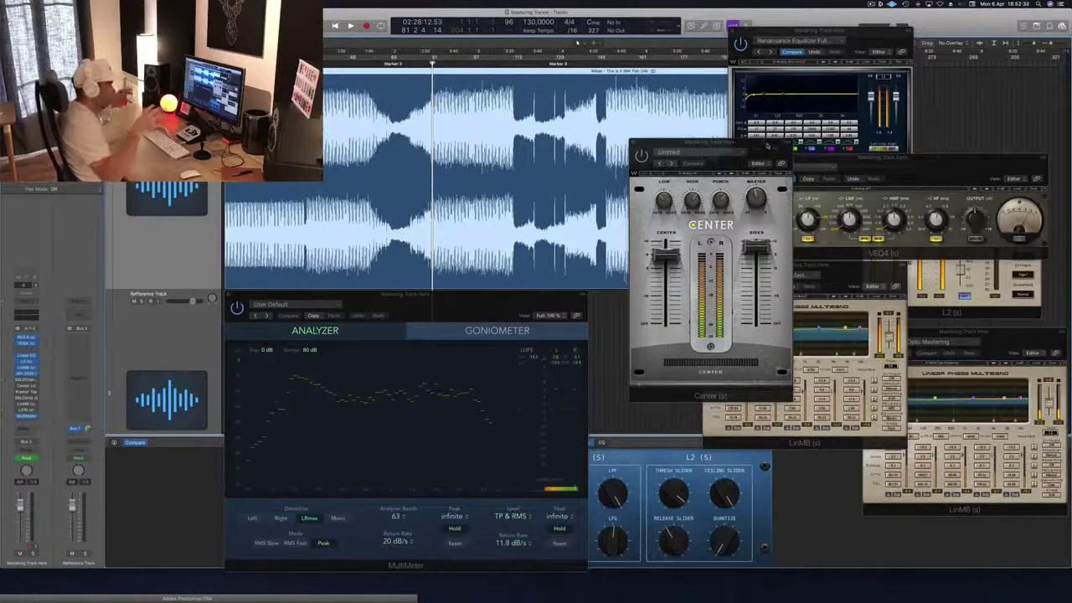
- Play the mastering track briefly from bar 81 with Center bypassed, then stop it and reposition the Center window beside REQ 6
key("space")
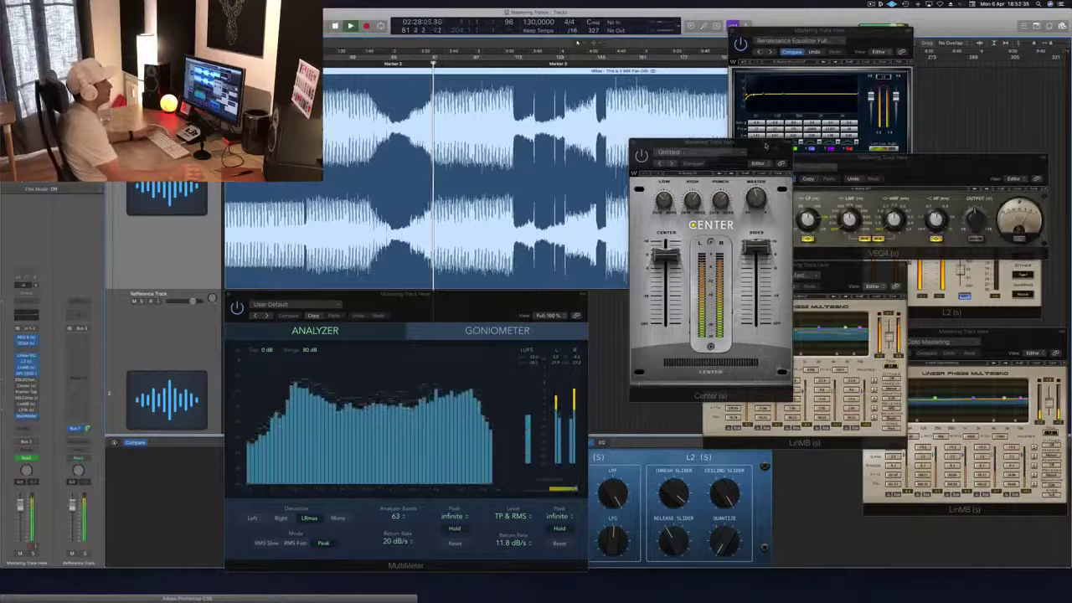
left_click_drag(767, 146, 746, 145)
key("space")
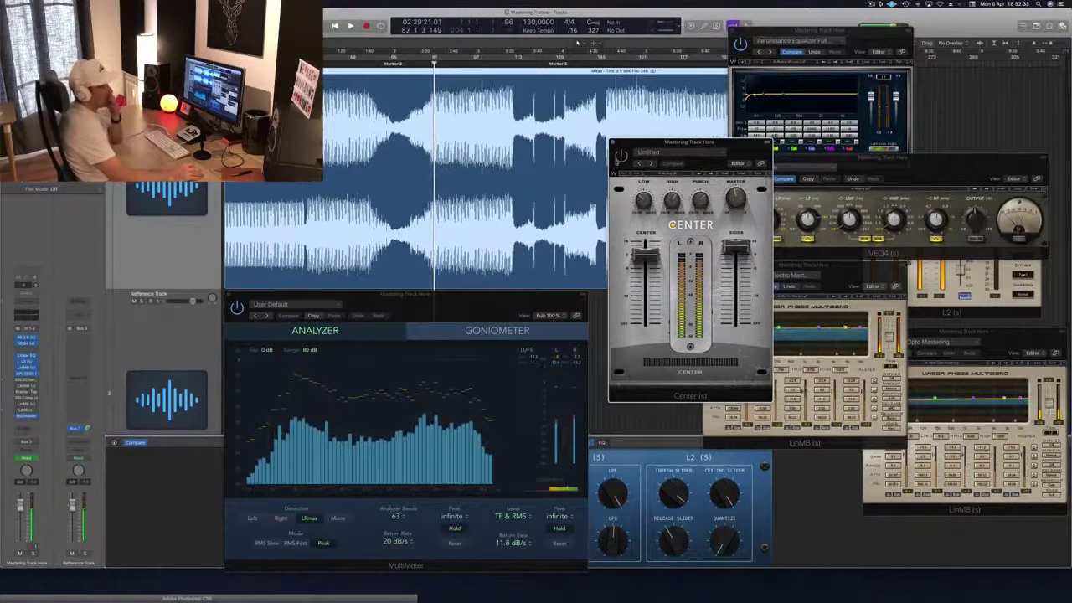
left_click(685, 152)
left_click(712, 143)
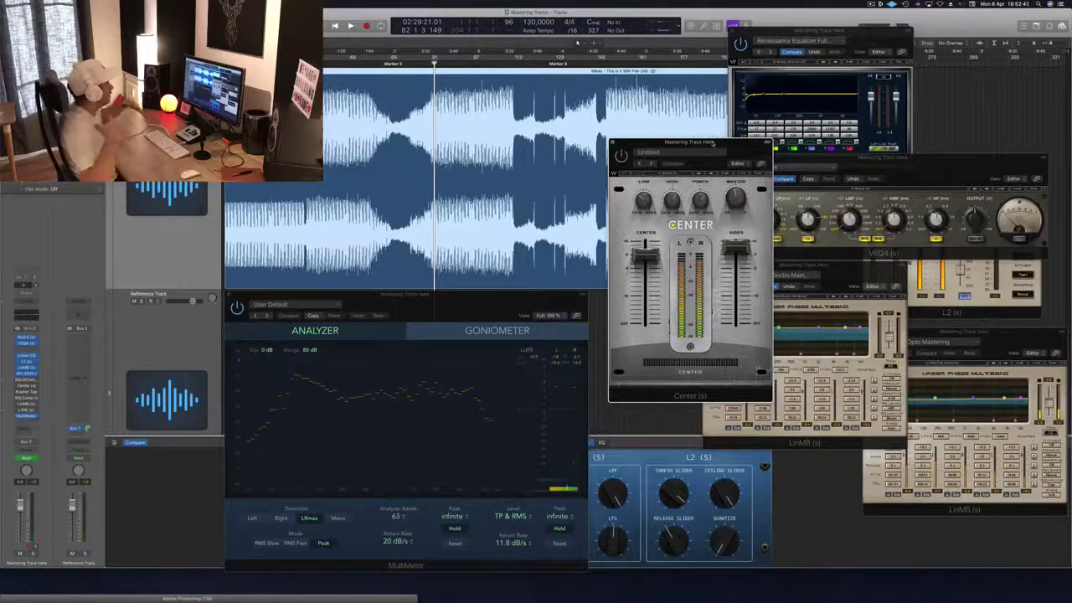
left_click_drag(712, 143, 720, 144)
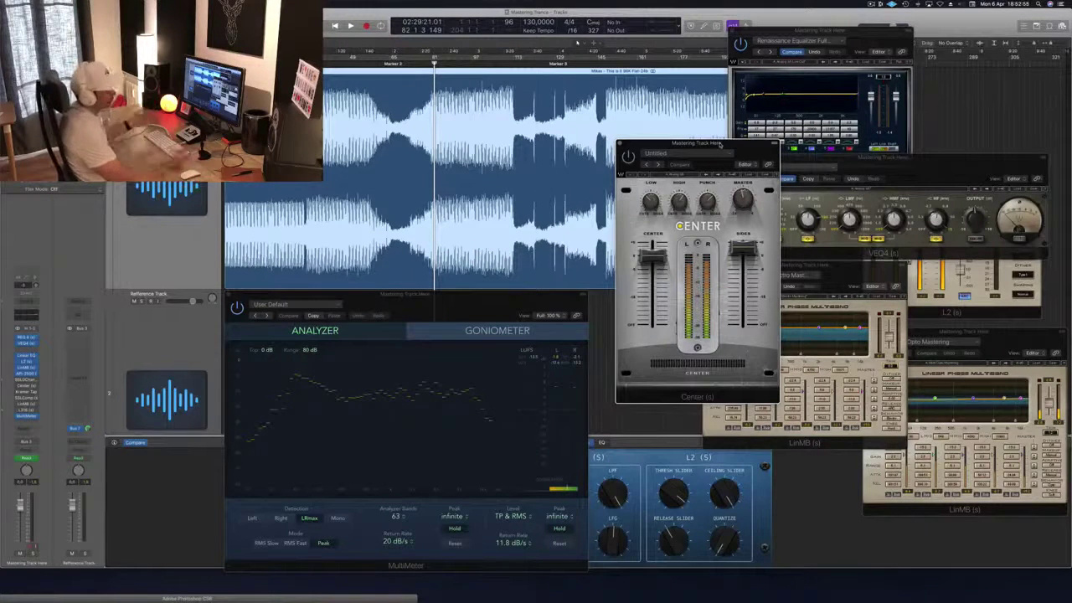
- Switch on the Center plug-in during playback to hear its effect, and close its window
key("space")
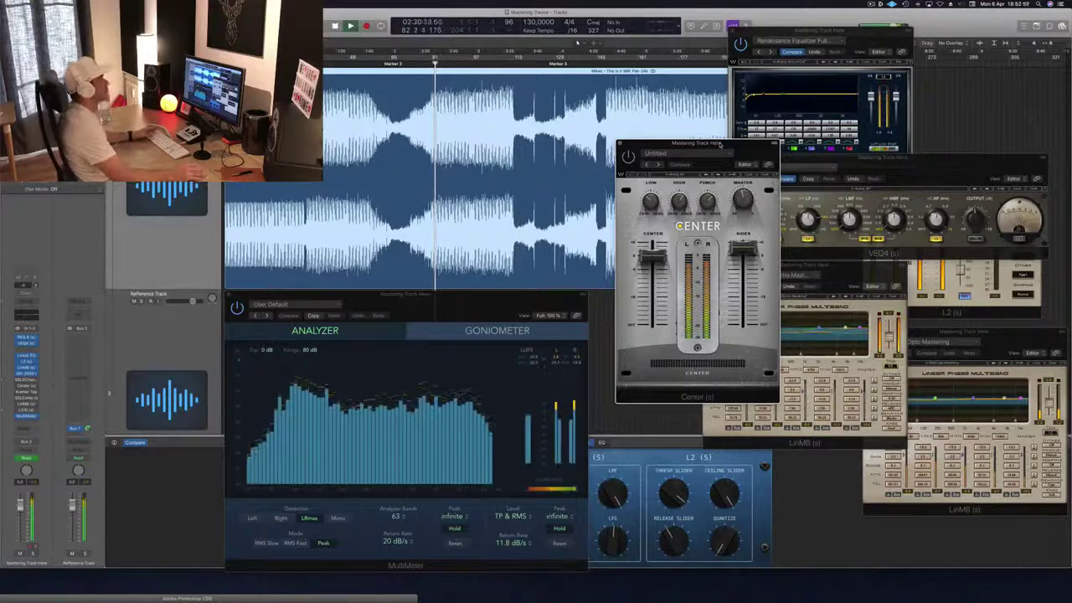
left_click(630, 157)
left_click_drag(651, 145, 631, 148)
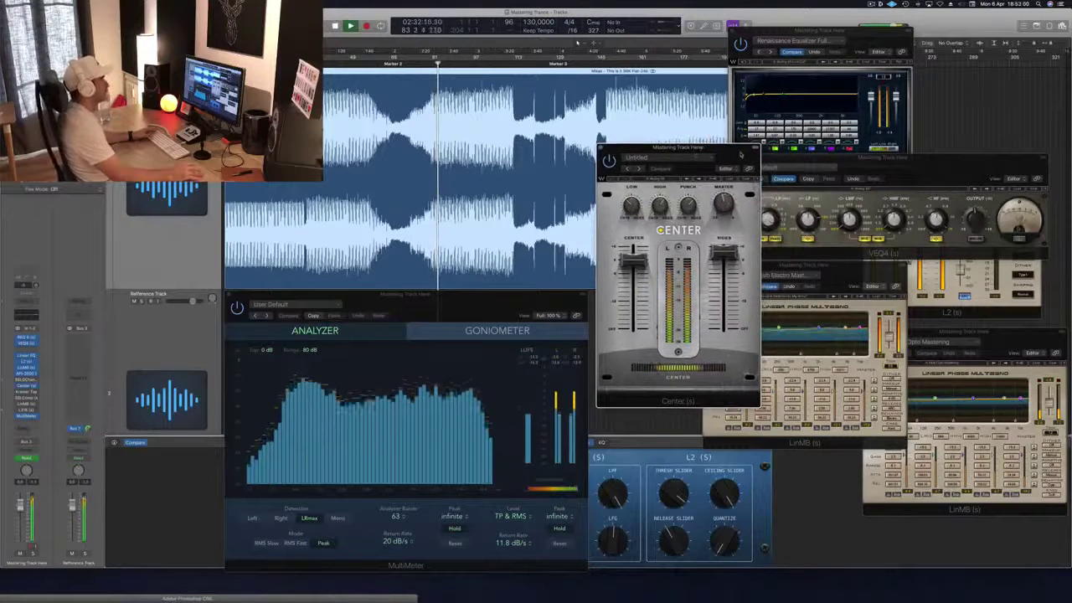
key("space")
key("space")
left_click_drag(739, 150, 732, 151)
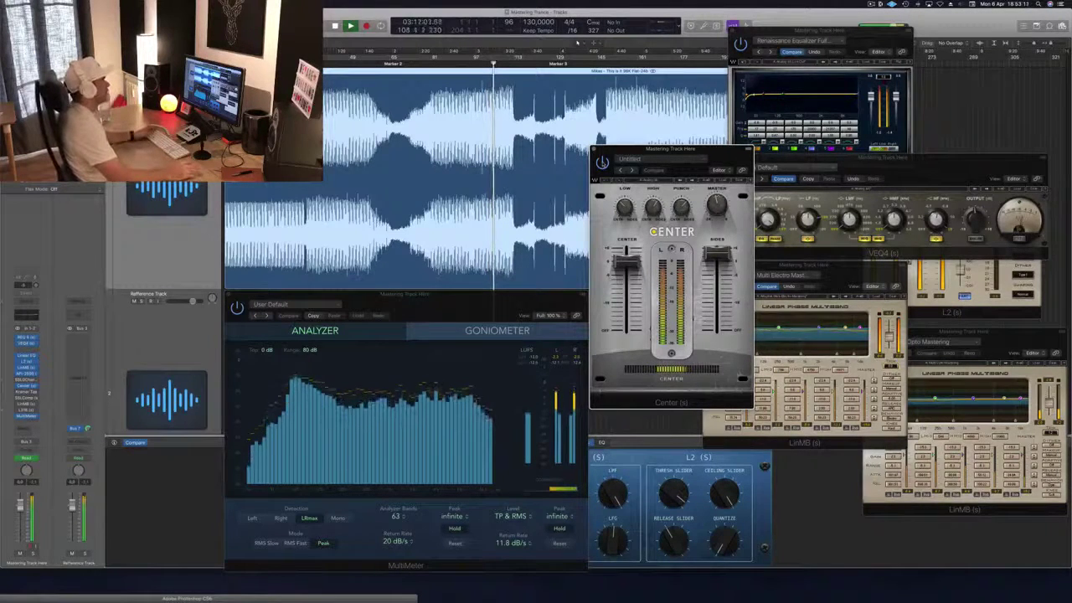
left_click_drag(712, 152, 720, 154)
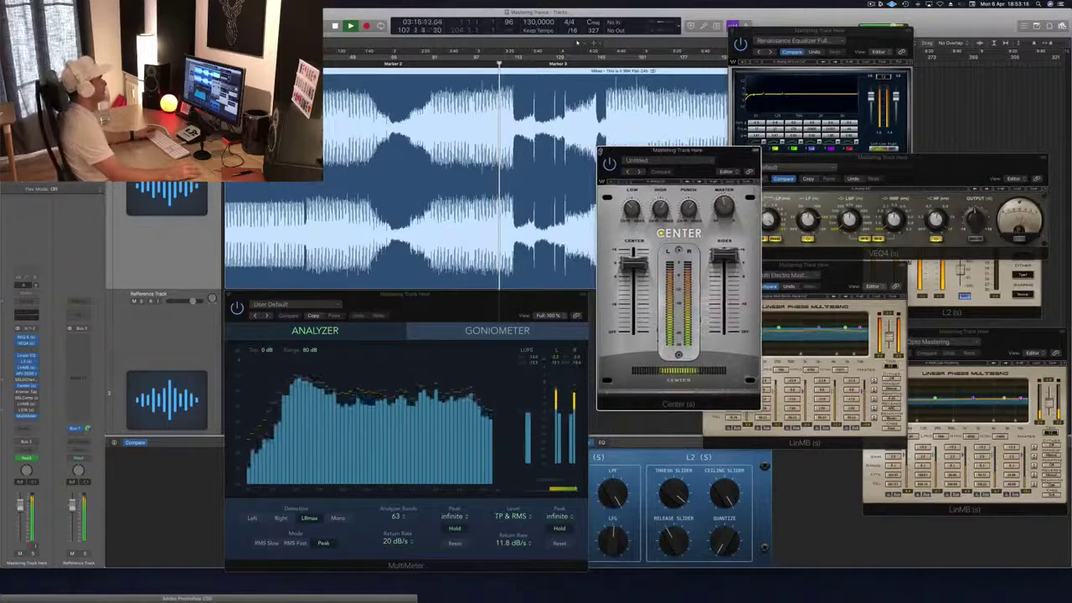
left_click(603, 152)
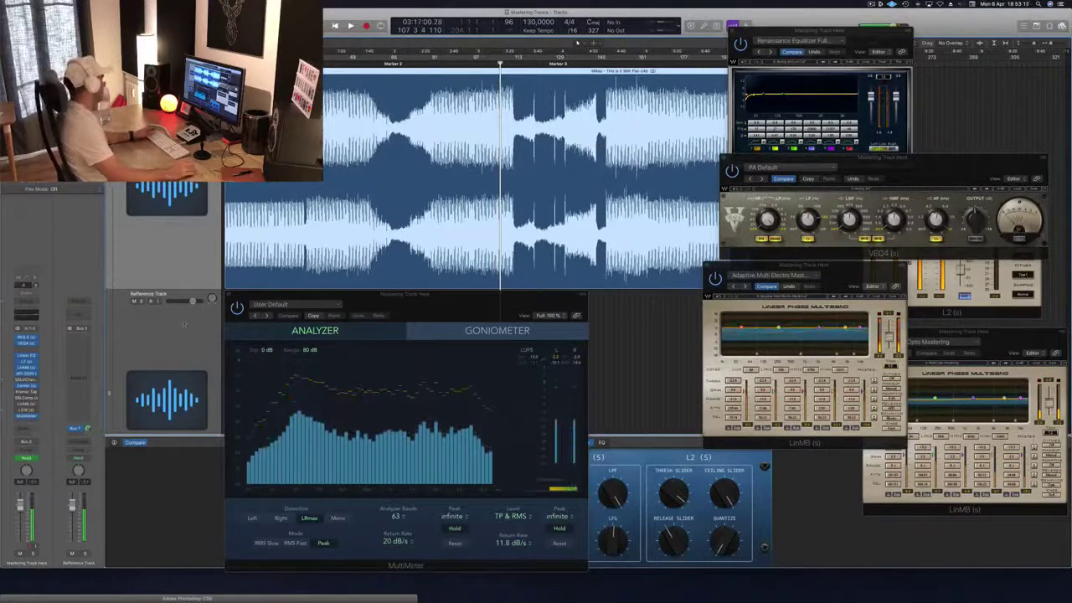
- Open Kramer Tape from the mastering track's inserts, move it into clear view to inspect its controls, and close it
left_click(28, 392)
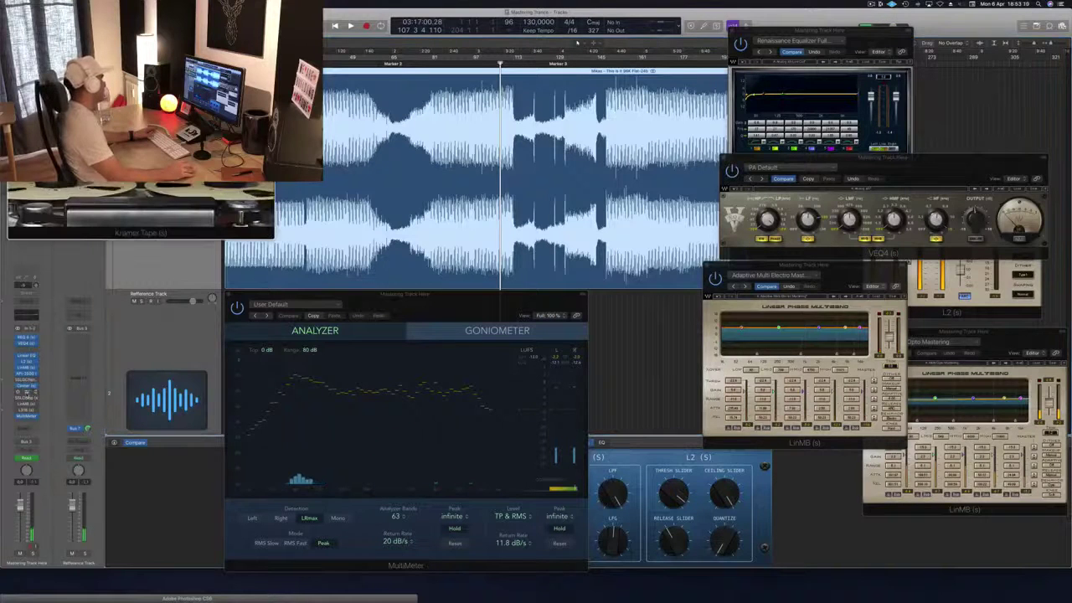
left_click_drag(206, 18, 665, 183)
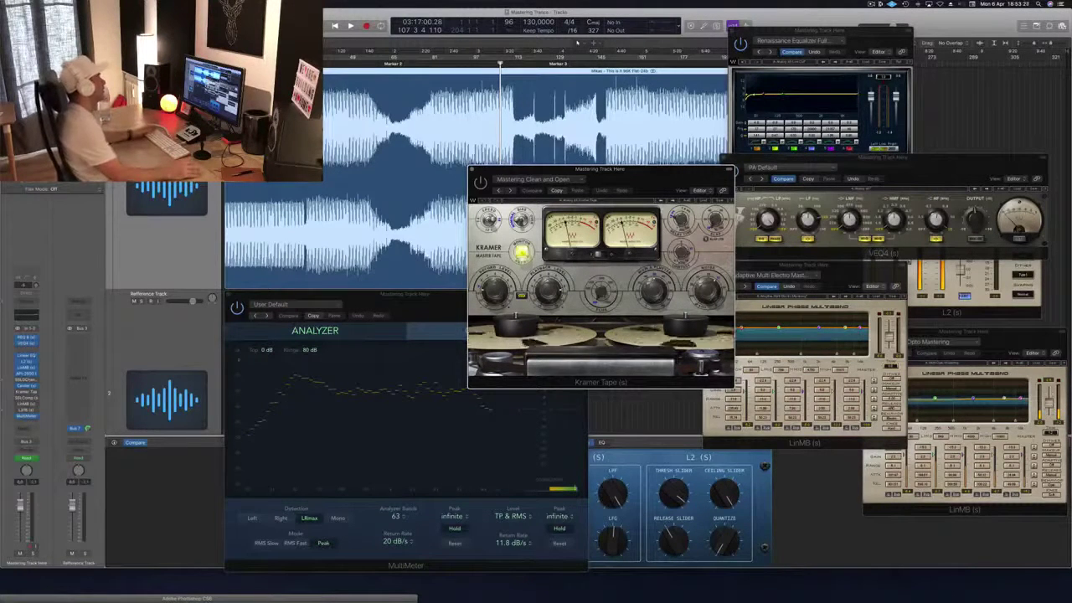
left_click(472, 170)
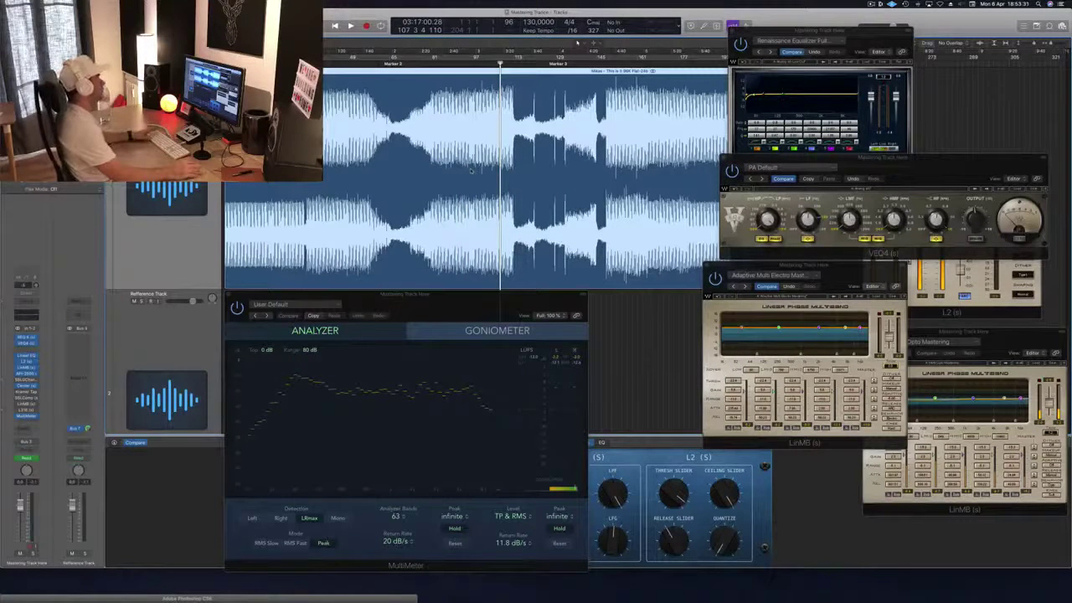
- Open and switch on the SSLComp insert on the mastering track, and listen to a short passage from about bar 108
key("space")
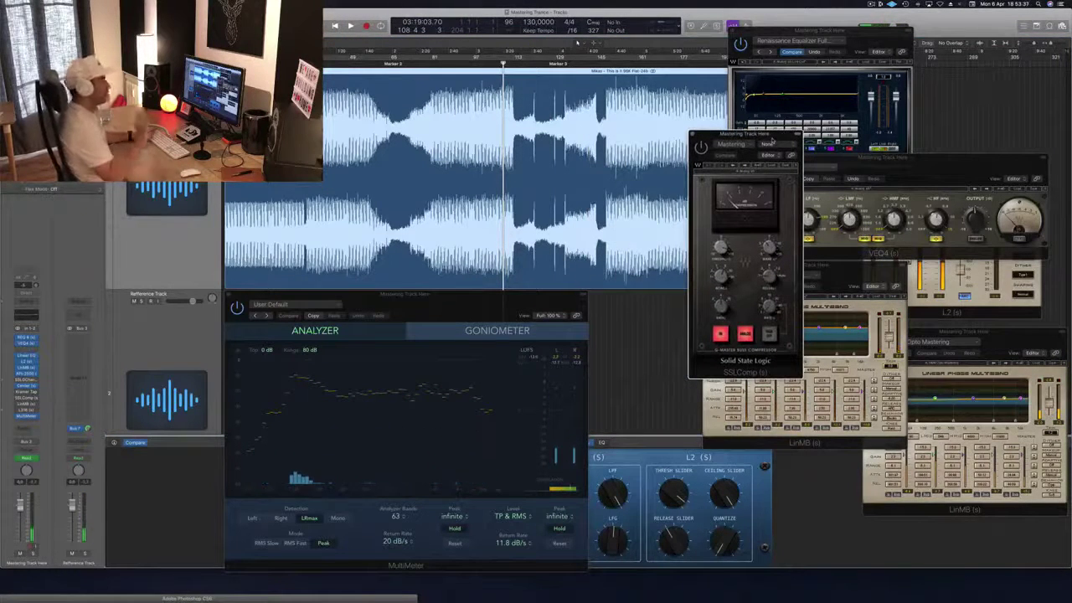
key("space")
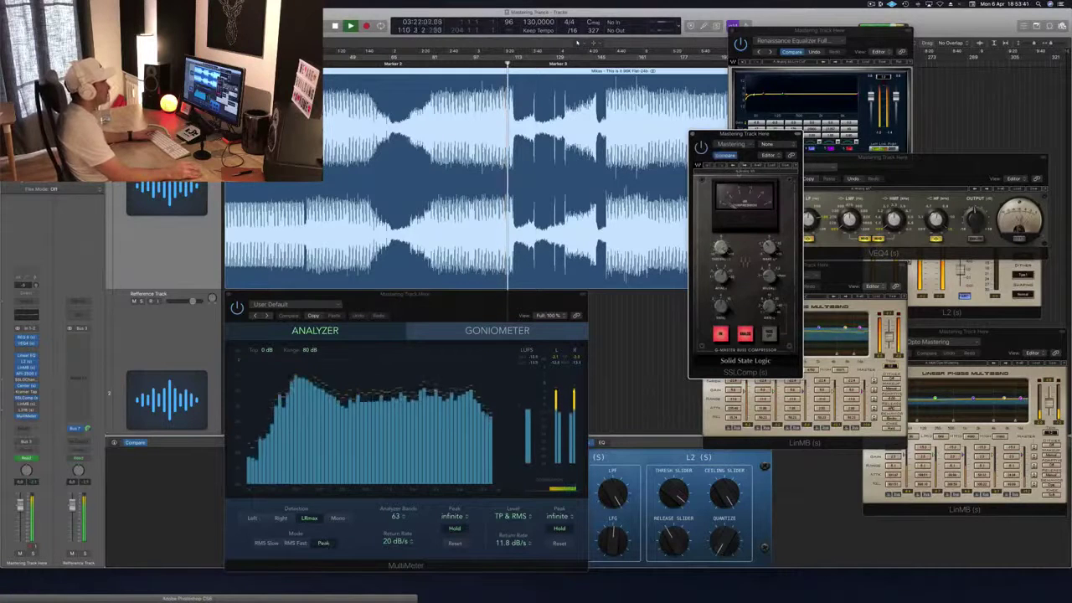
left_click_drag(755, 138, 754, 145)
key("space")
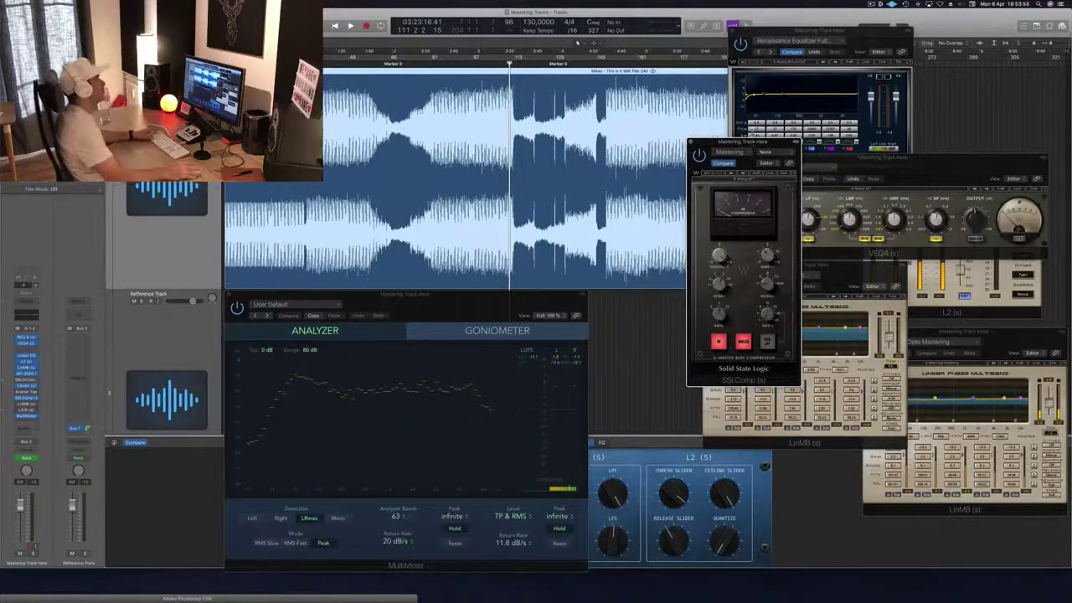
- Play the mastering track briefly from bar 93 with the SSLComp displayed
left_click(462, 67)
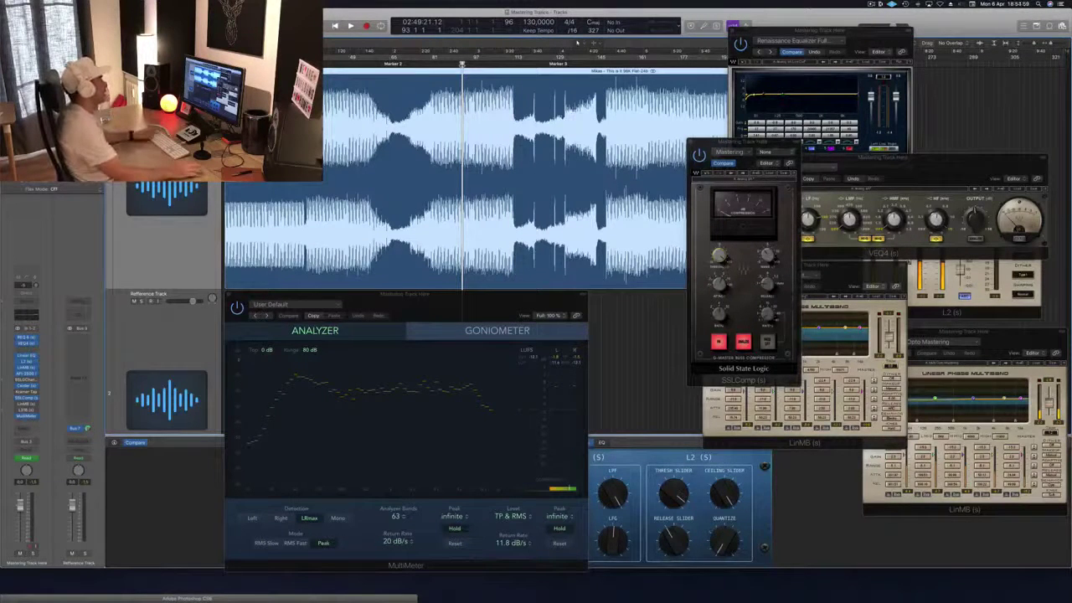
key("space")
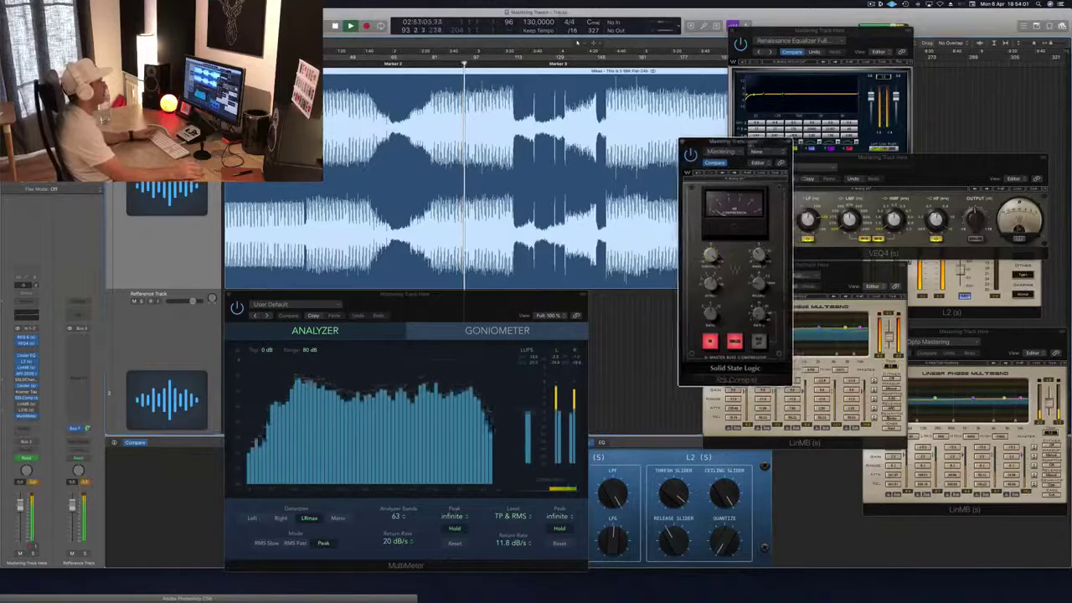
key("space")
- Play the mastering track from the project start to audition the SSLComp, and close the compressor's window
key("Return")
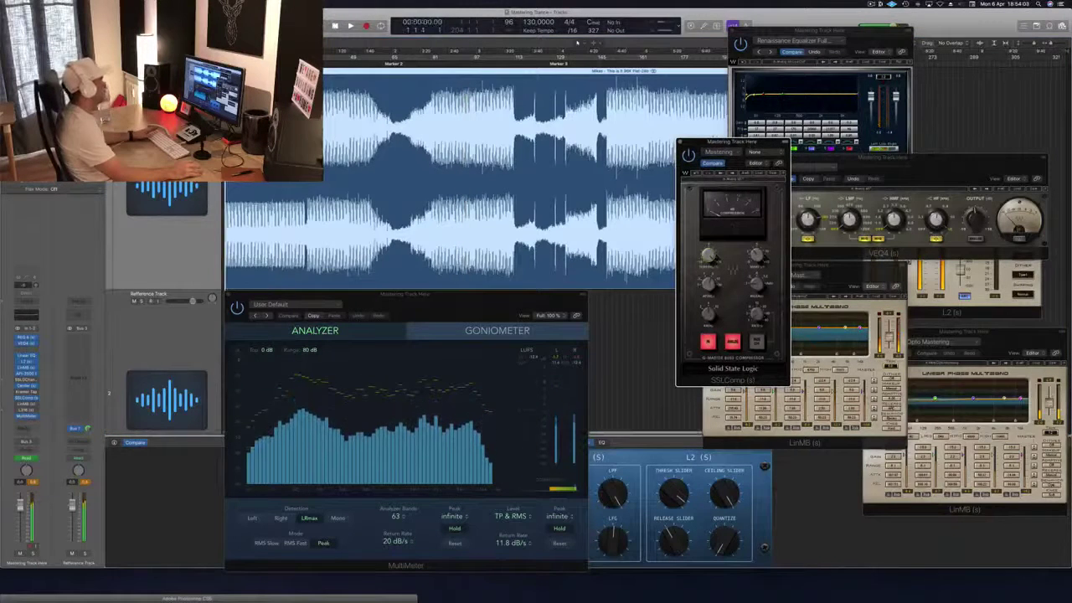
key("space")
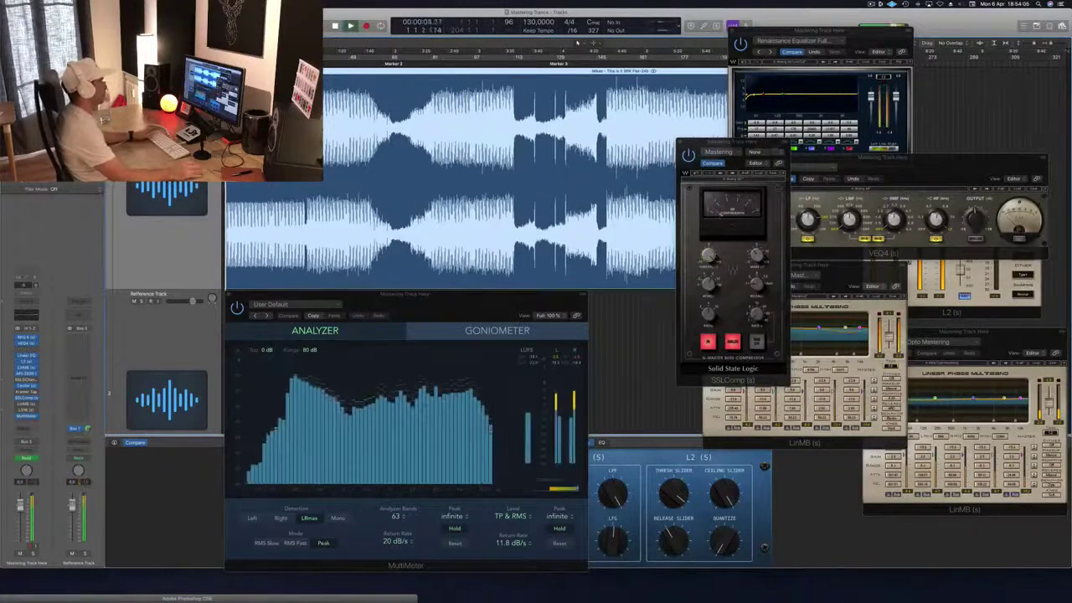
left_click_drag(739, 142, 714, 142)
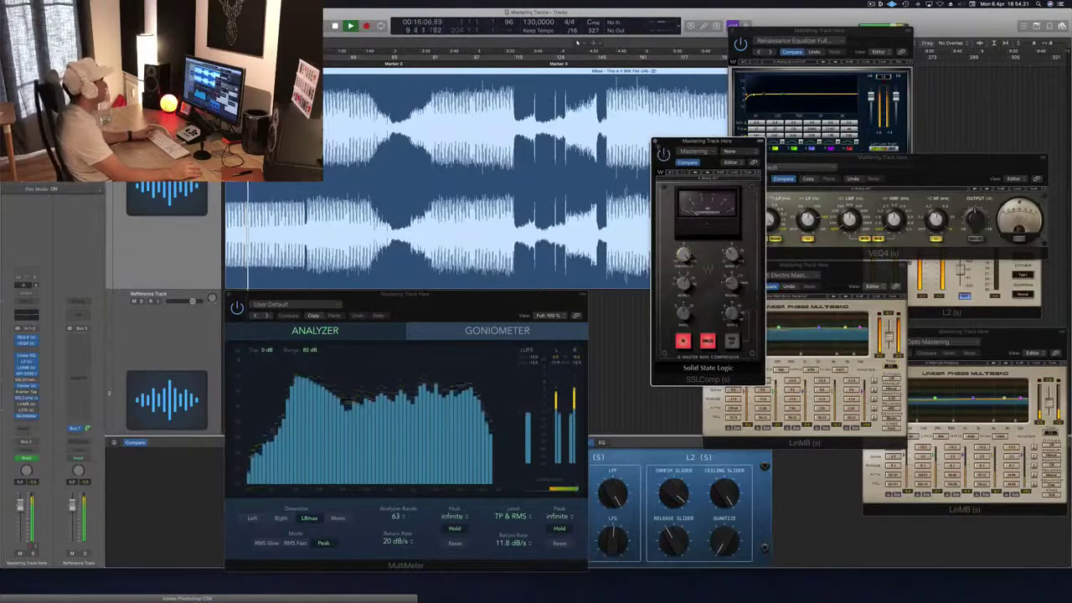
left_click(658, 142)
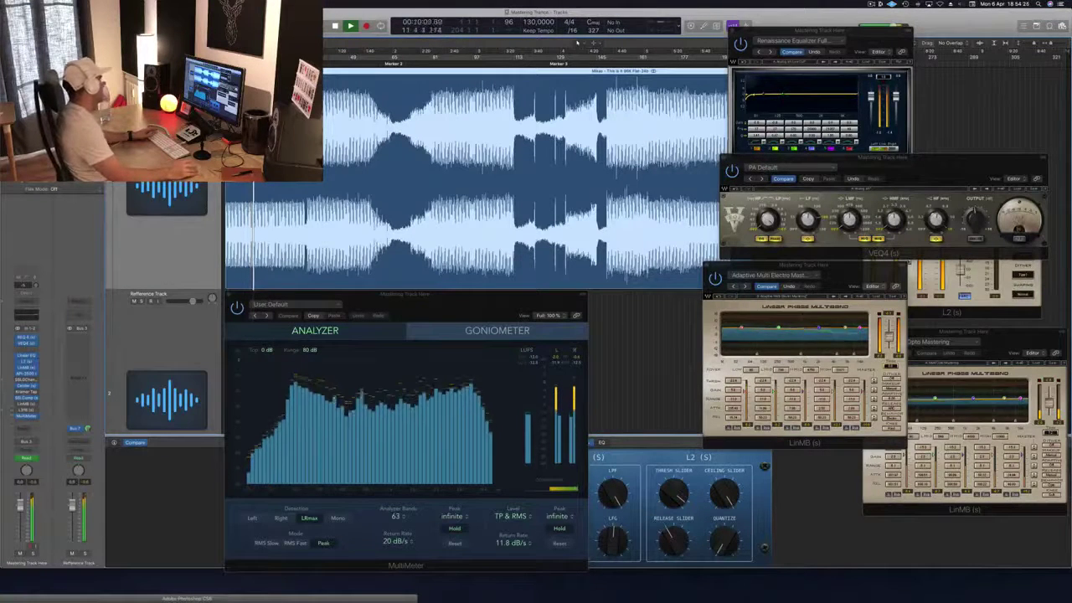
key("super+w")
- Open the mastering track's LinMB insert with the Multi Opto Mastering preset, switch it on, and trim its master output
left_click(27, 406)
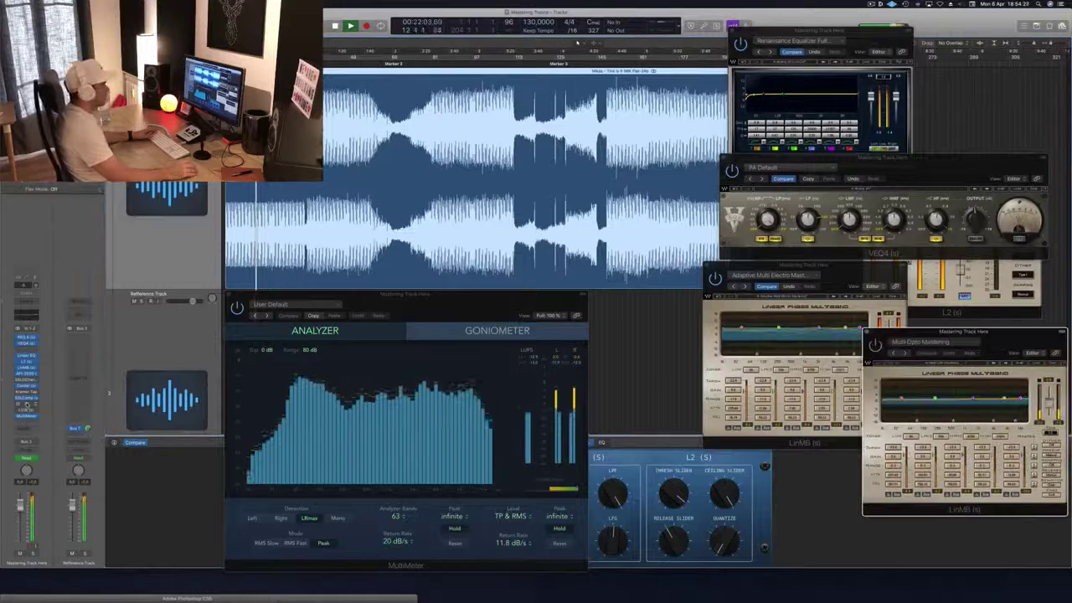
left_click_drag(1030, 331, 657, 271)
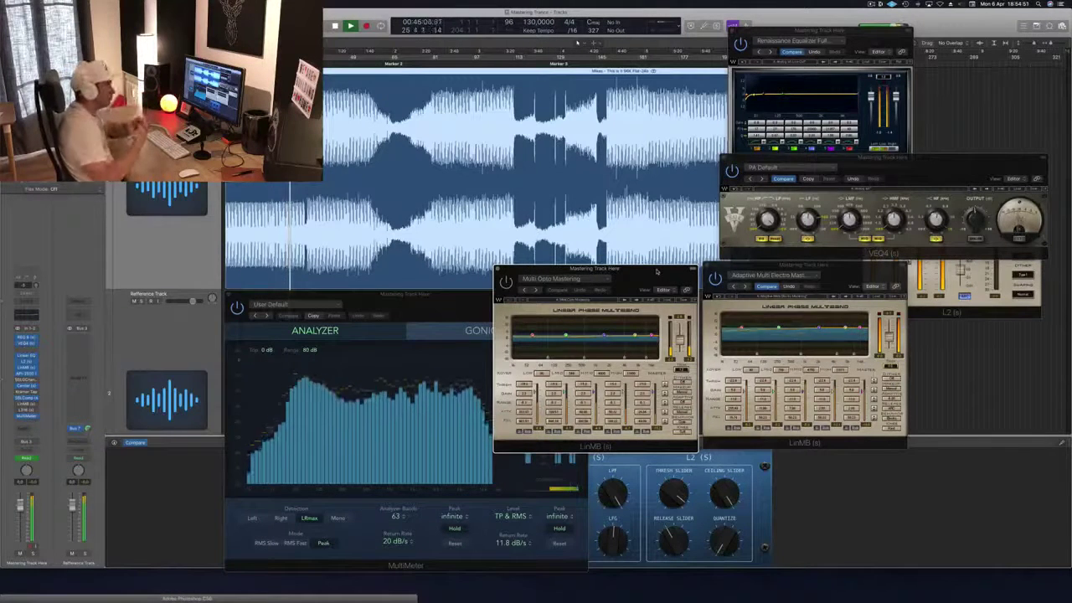
left_click_drag(670, 270, 724, 228)
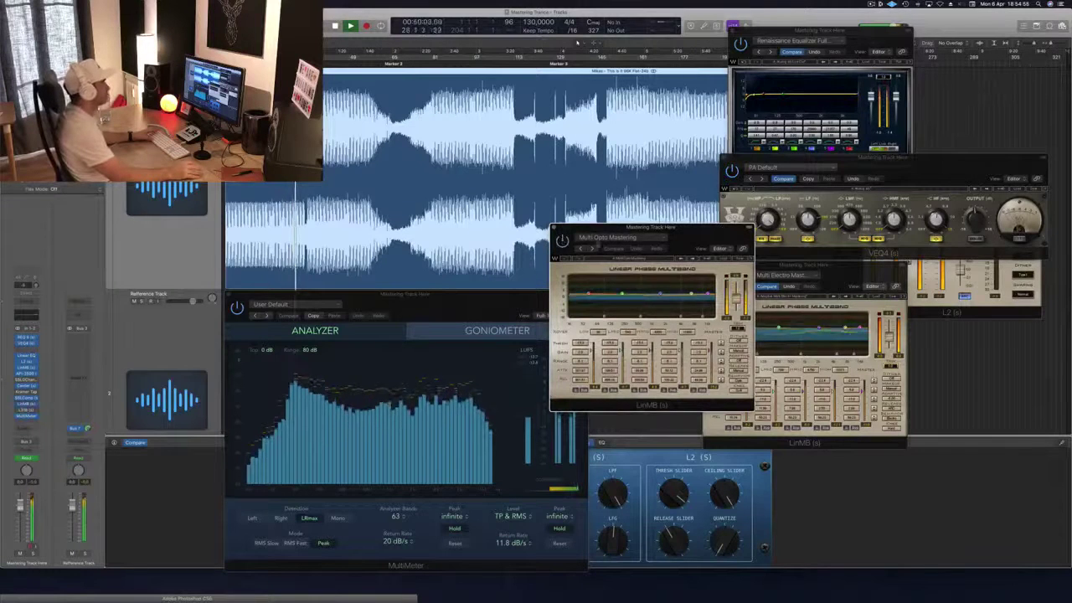
left_click_drag(684, 227, 654, 225)
left_click(709, 327)
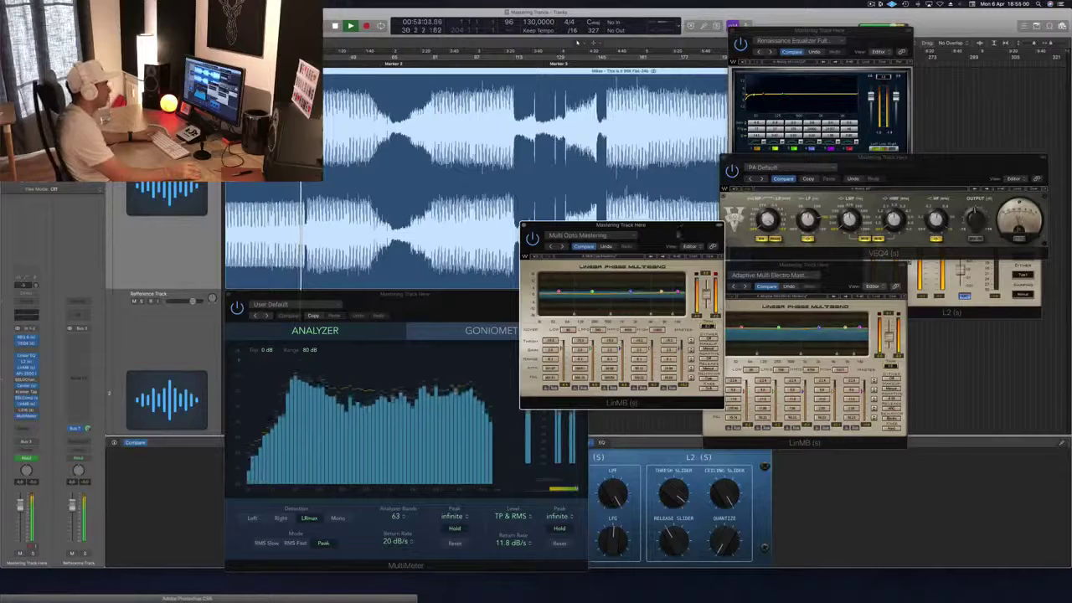
- Place the Multi Opto Mastering and Adaptive Multi Electro LinMB windows side by side to compare their band activity during playback
left_click_drag(678, 233, 757, 221)
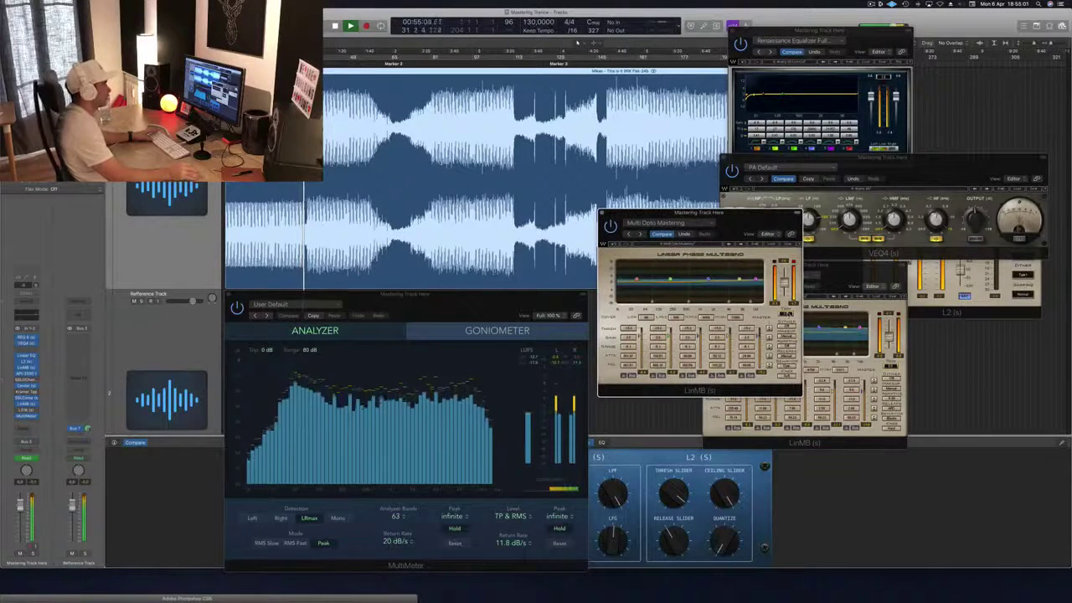
left_click_drag(670, 214, 721, 219)
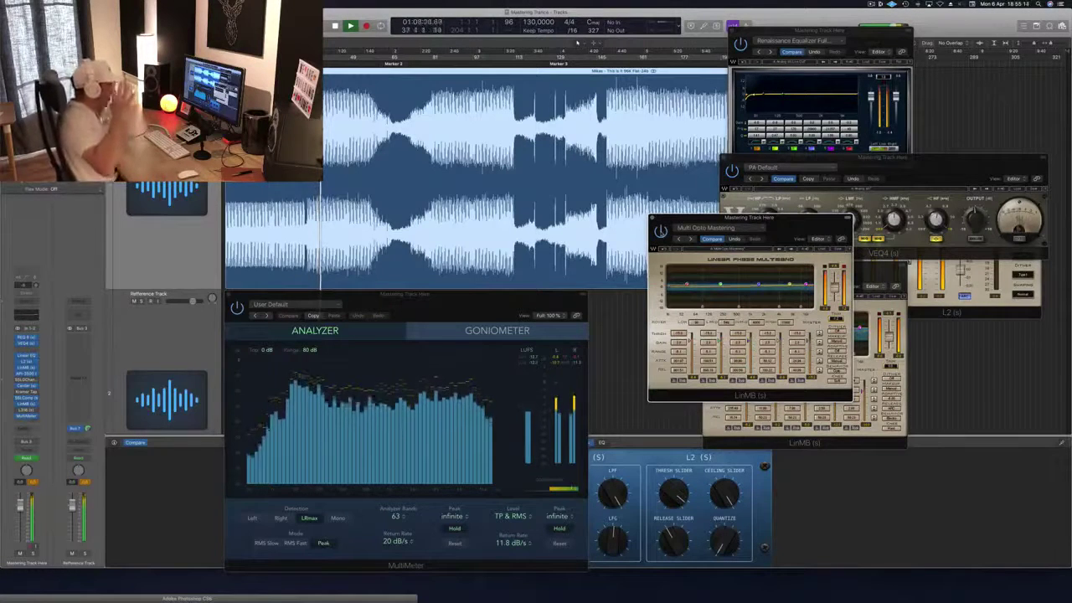
left_click_drag(720, 218, 647, 224)
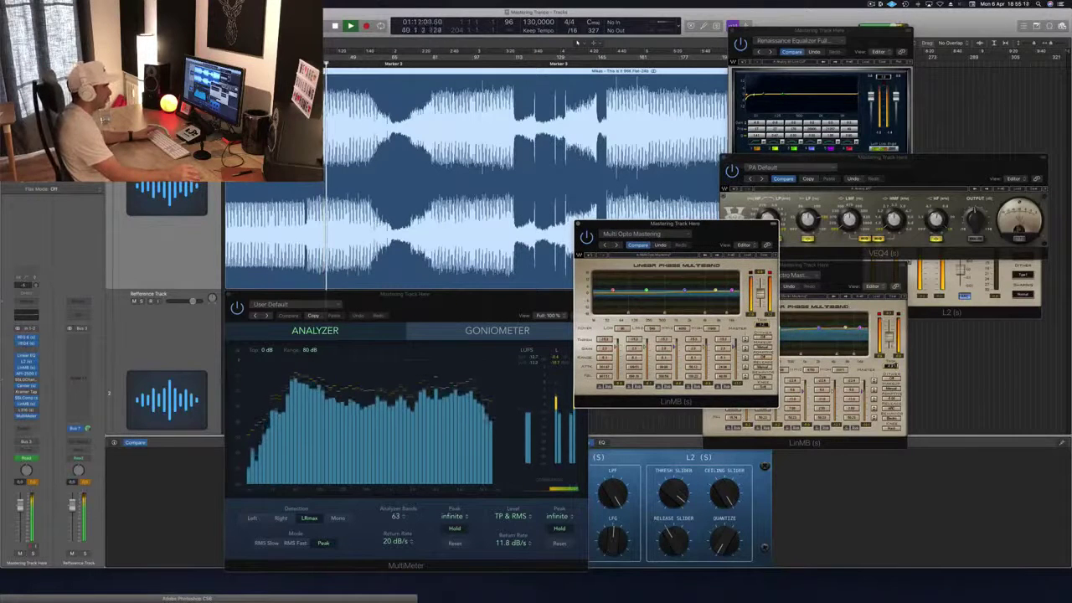
left_click(836, 266)
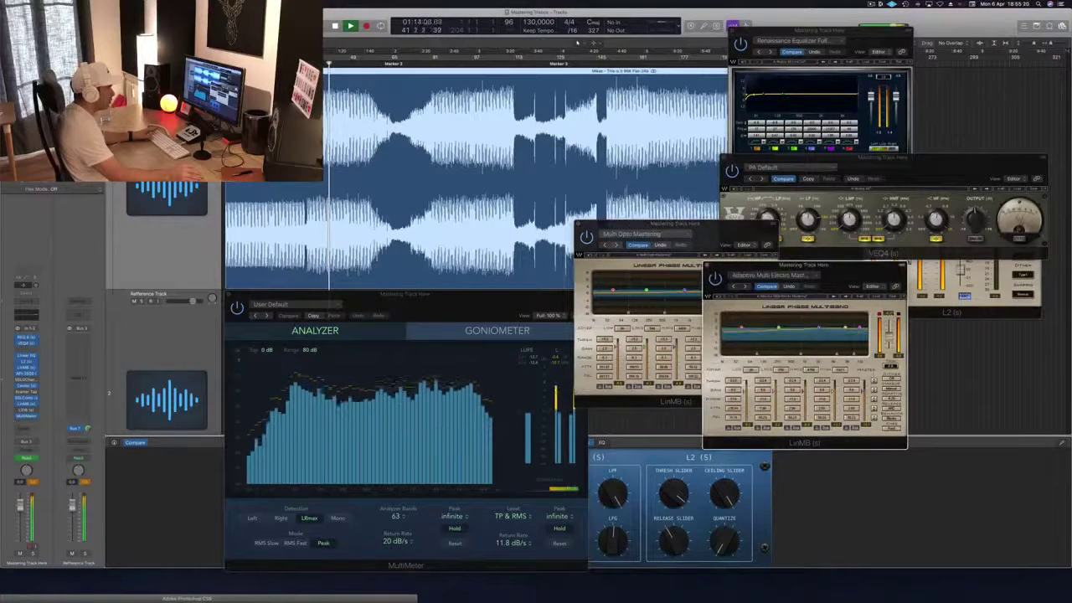
left_click_drag(836, 267, 978, 267)
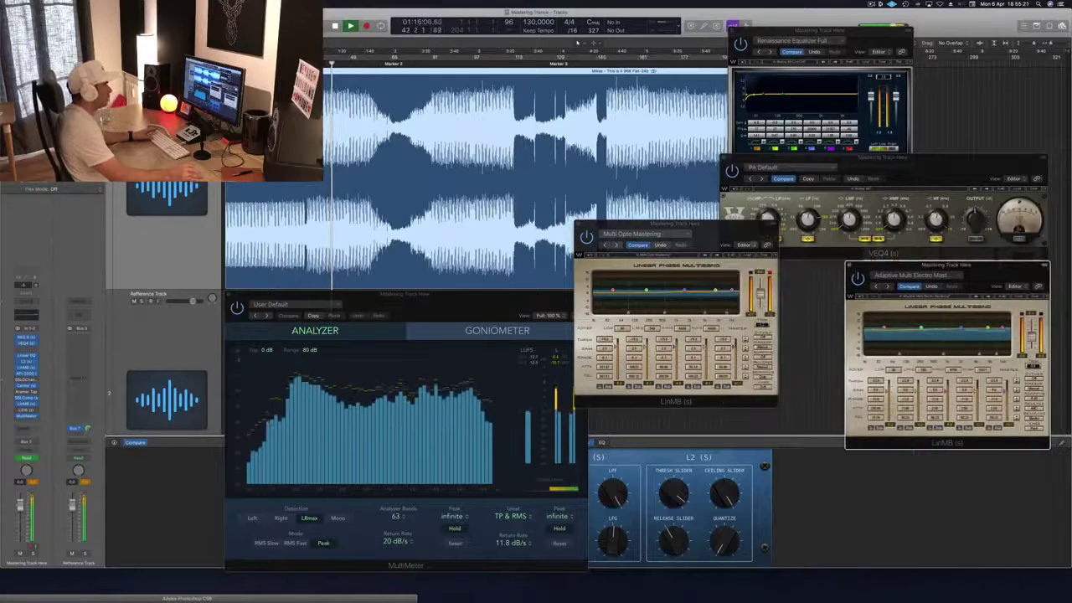
left_click(749, 228)
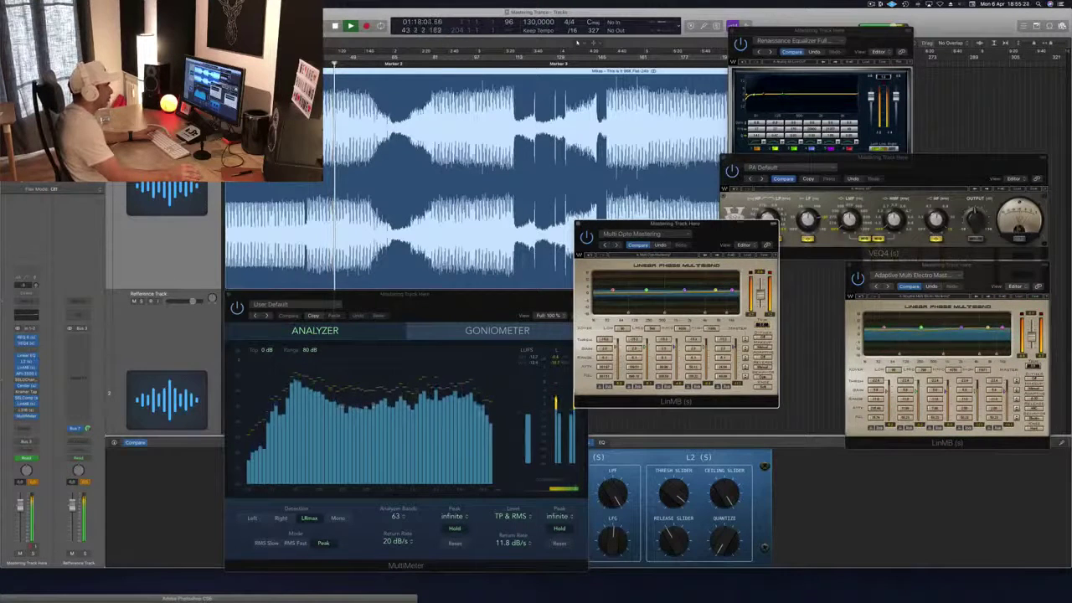
left_click_drag(750, 227, 778, 232)
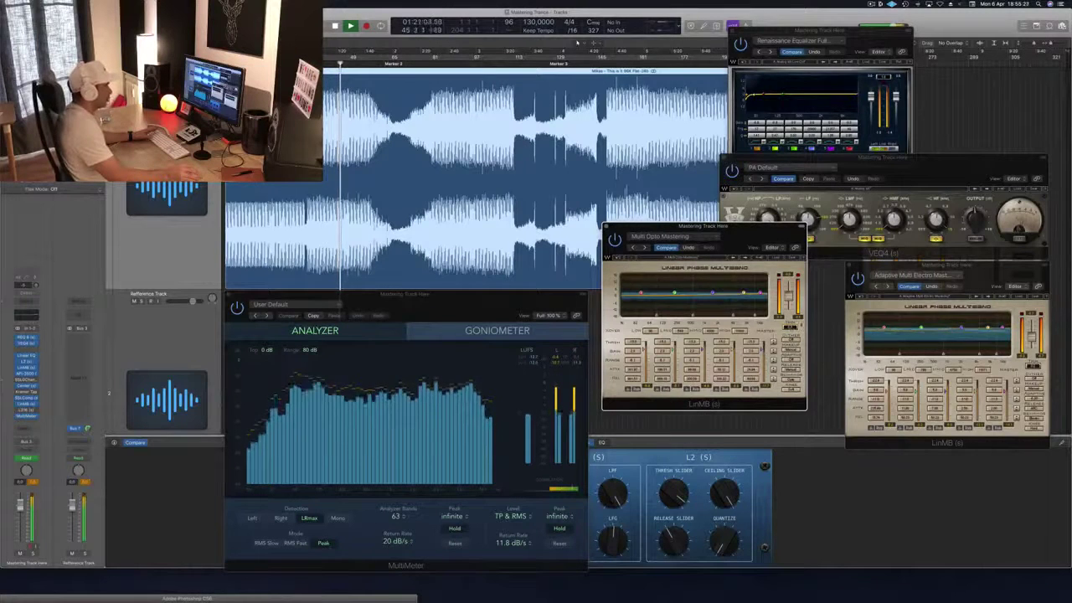
left_click_drag(704, 226, 785, 257)
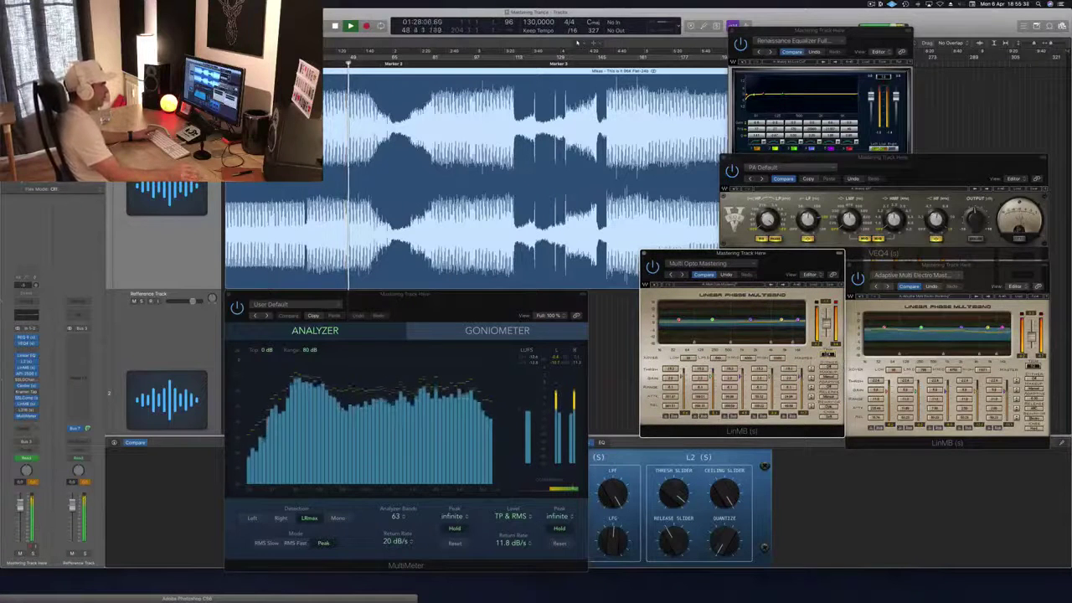
mouse_move(808, 258)
left_mouse_down()
mouse_move(790, 261)
mouse_move(802, 267)
left_mouse_up()
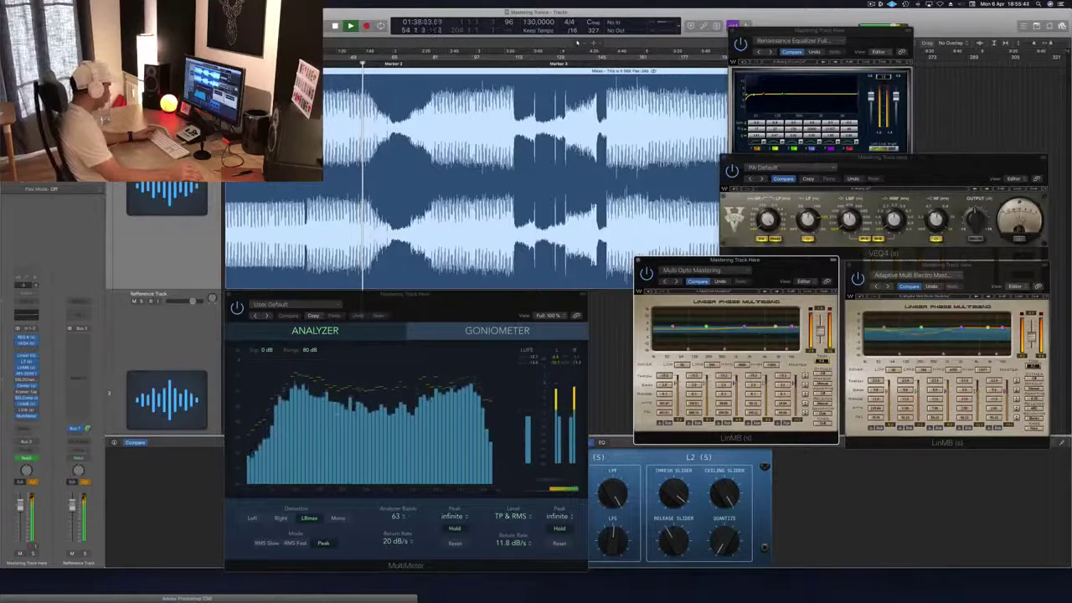
- Open the mastering track's L316 insert with the Basic 1 preset, place it below the LinMB windows, and raise its threshold to maximum
left_click(30, 411)
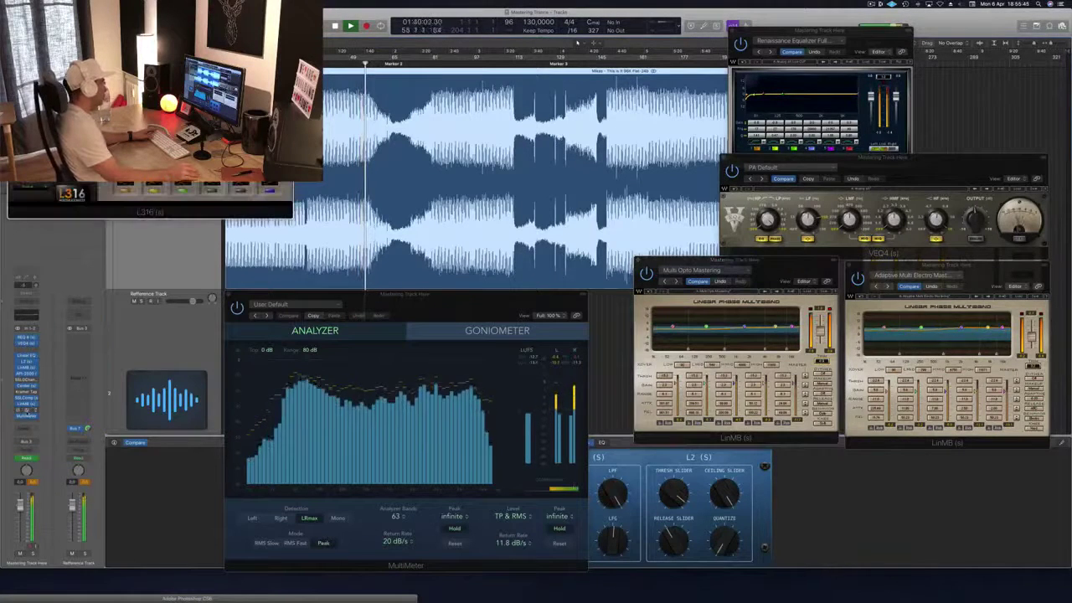
left_click_drag(161, 25, 722, 356)
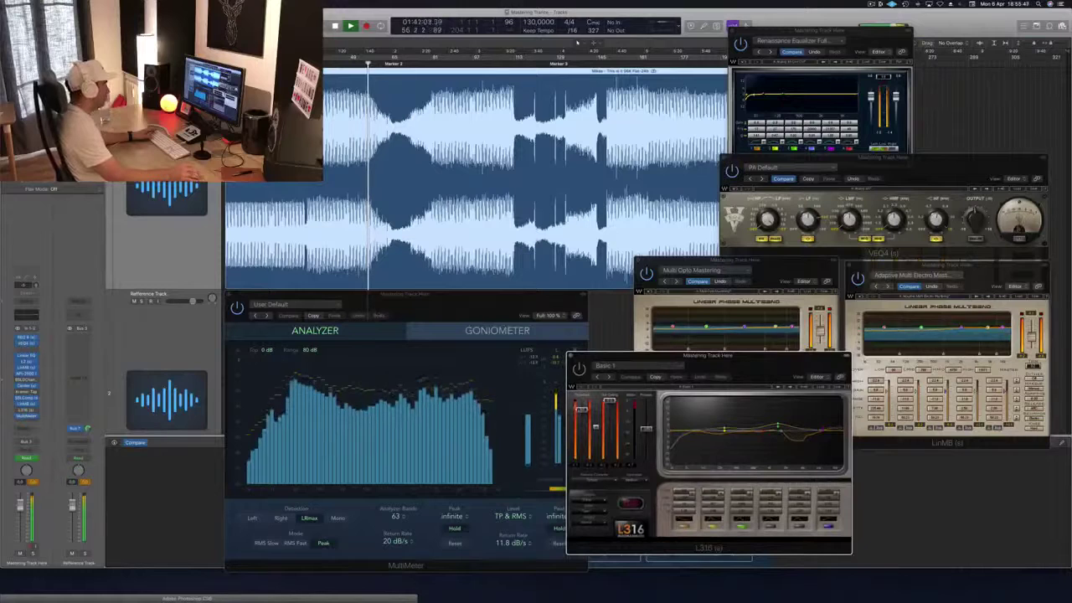
left_click_drag(581, 410, 581, 400)
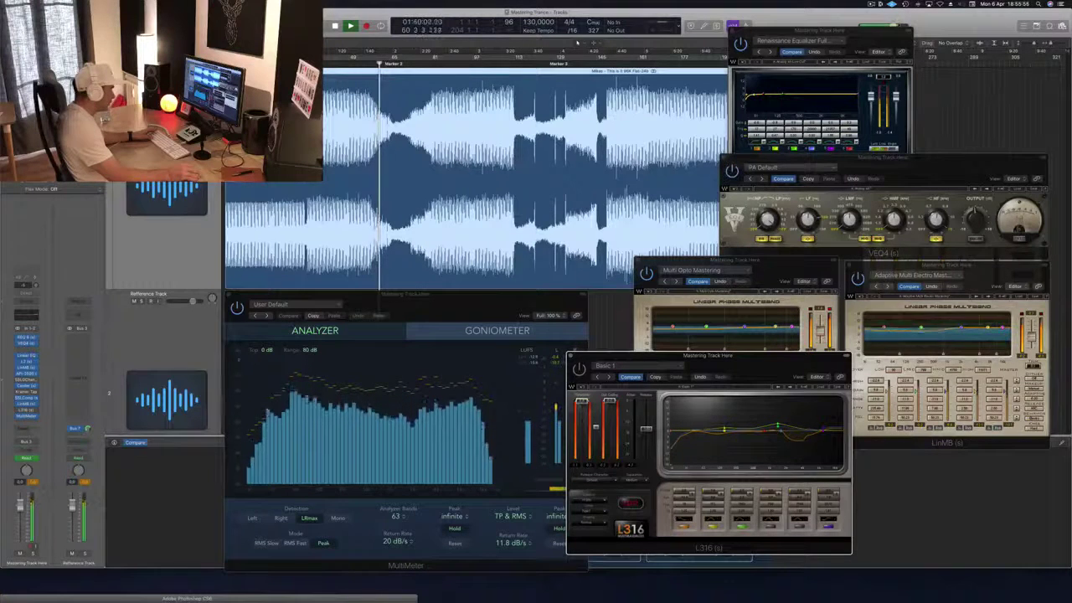
- Reposition the L316 beside the two LinMB windows and the MultiMeter to compare limiting and levels during playback, and stop playback
left_click_drag(761, 358, 542, 335)
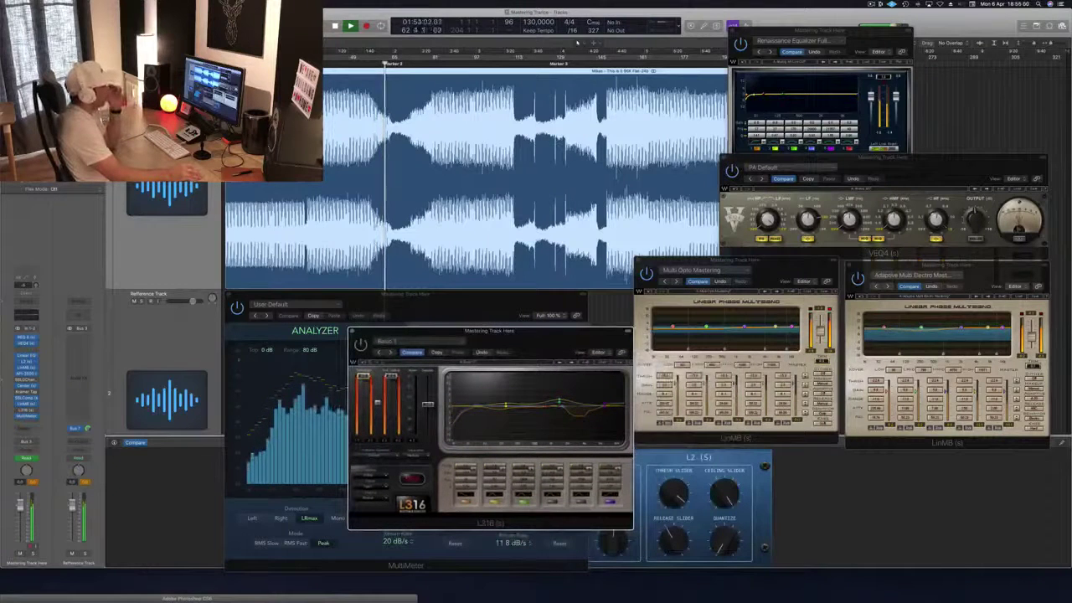
left_click(725, 260)
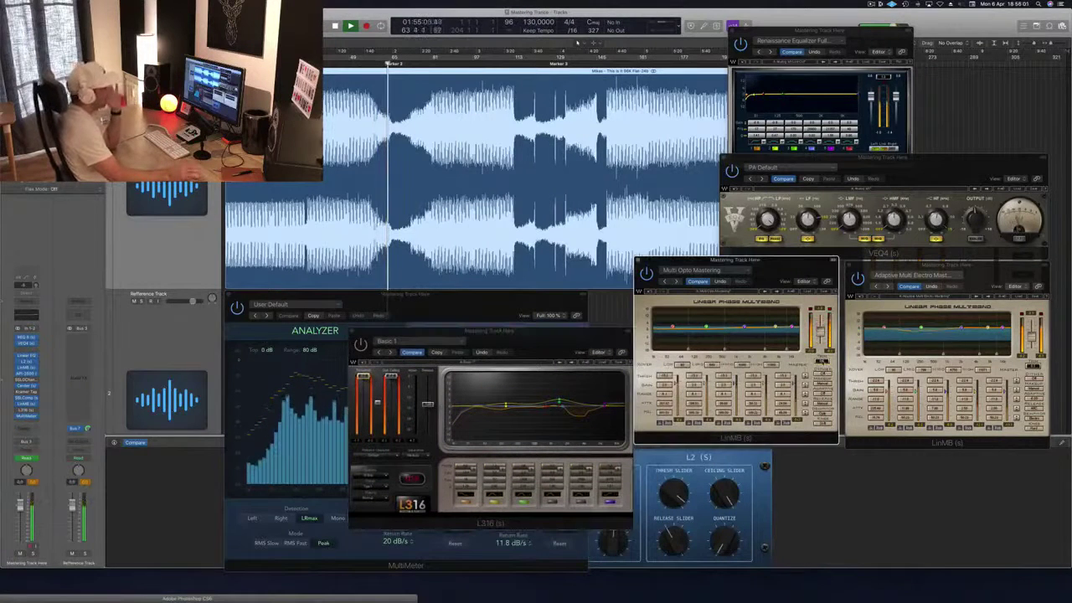
left_click_drag(556, 337, 541, 320)
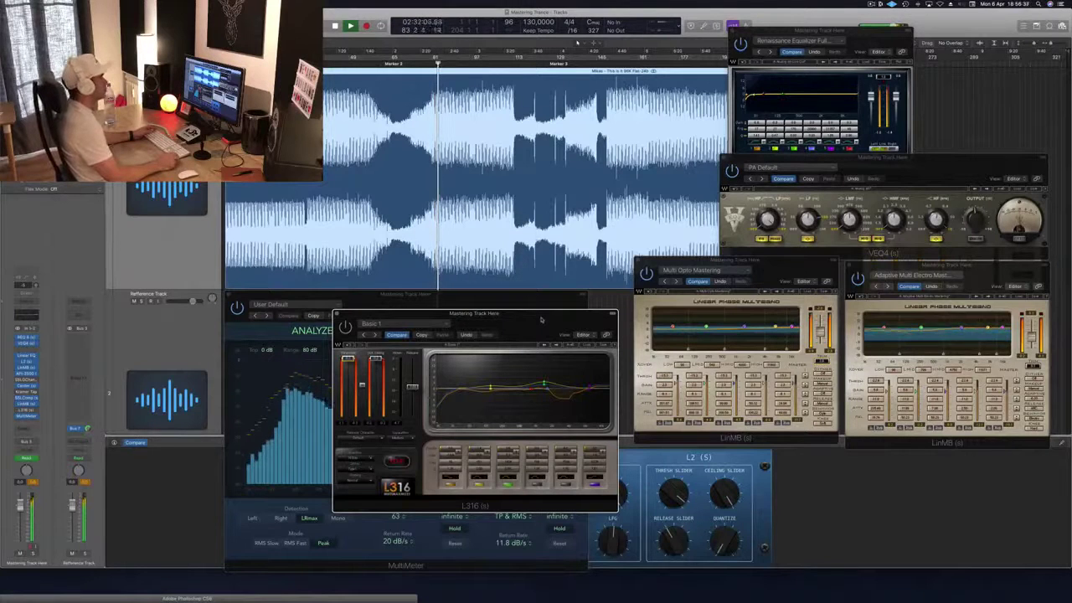
left_click_drag(541, 319, 965, 333)
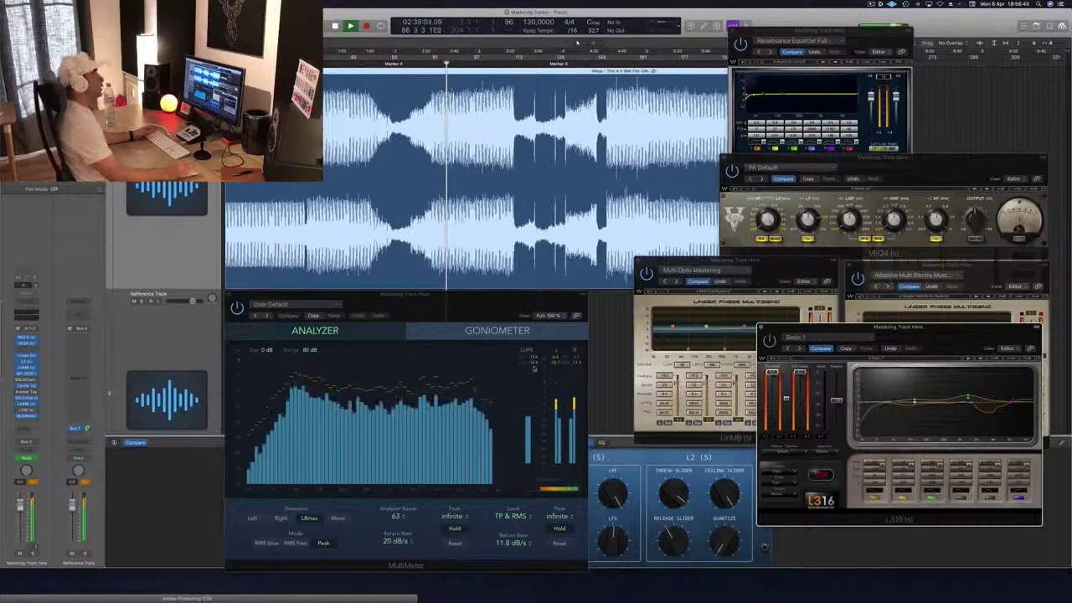
left_click_drag(939, 336, 583, 382)
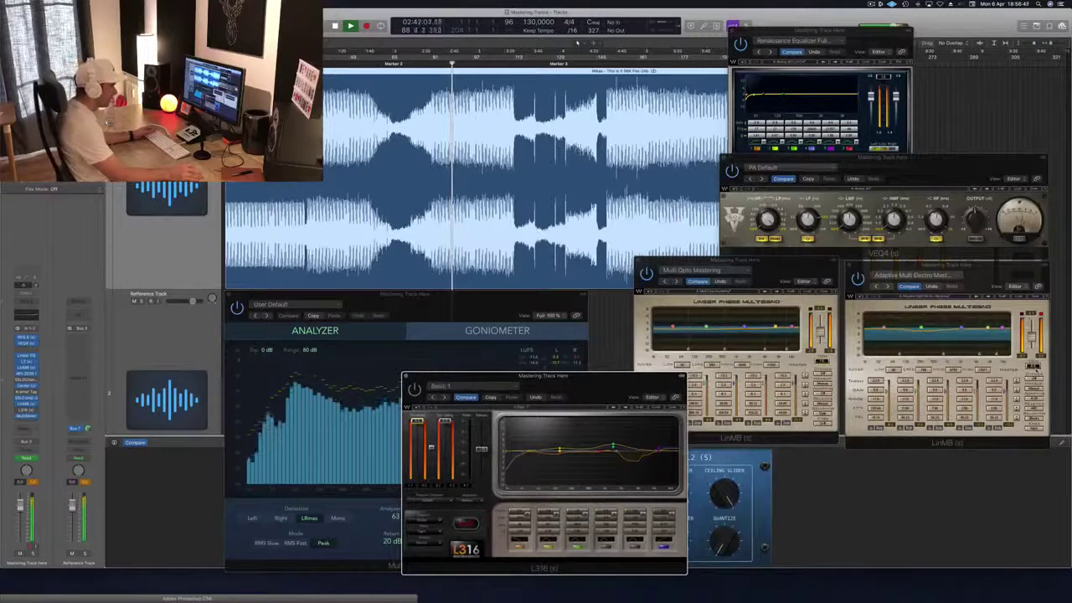
left_click(983, 369)
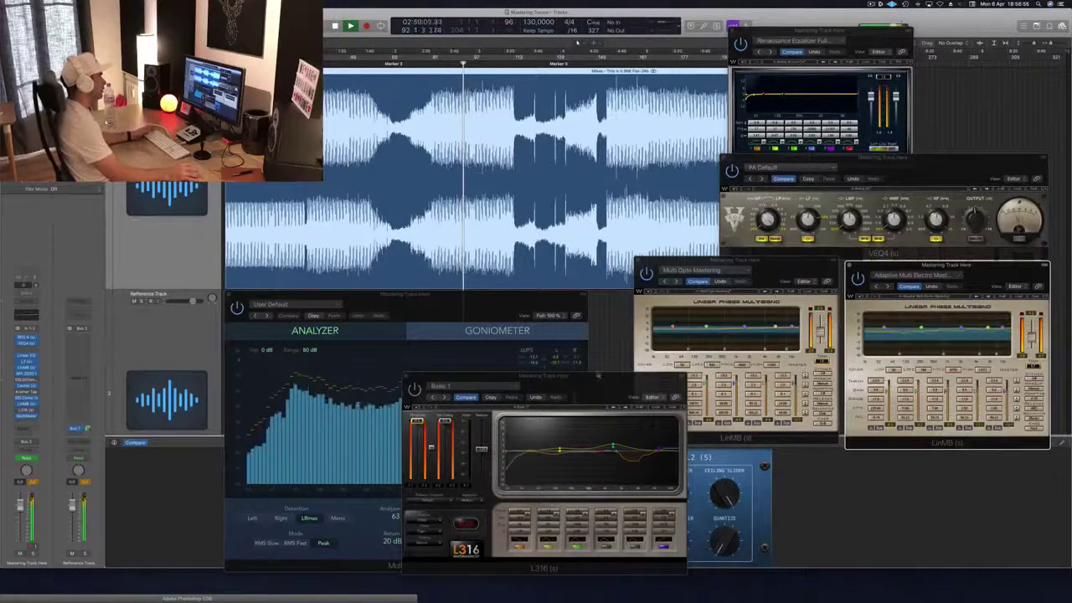
left_click_drag(598, 374, 898, 402)
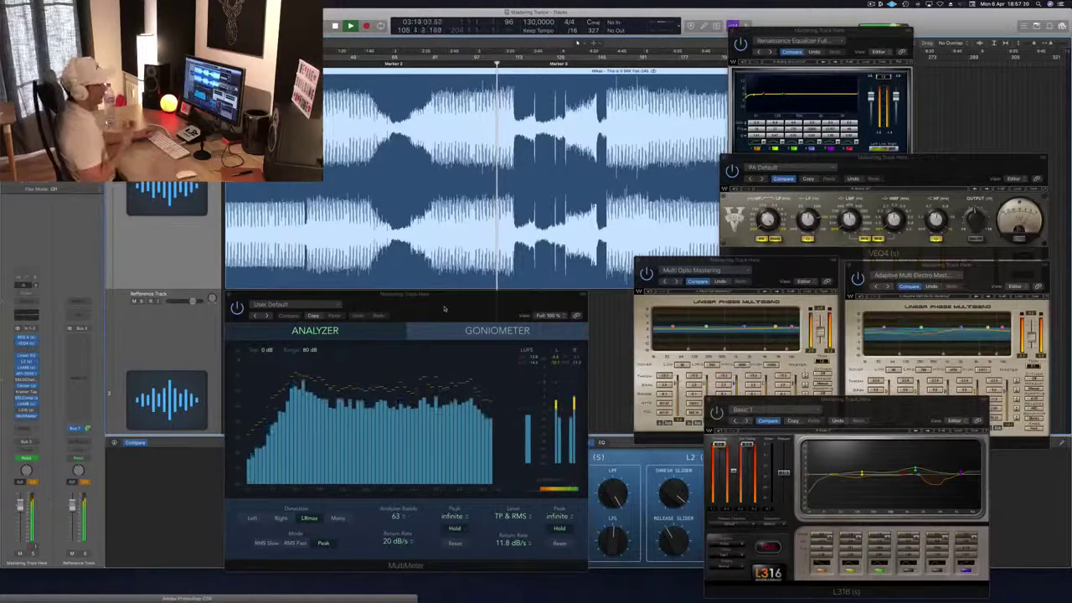
key("space")
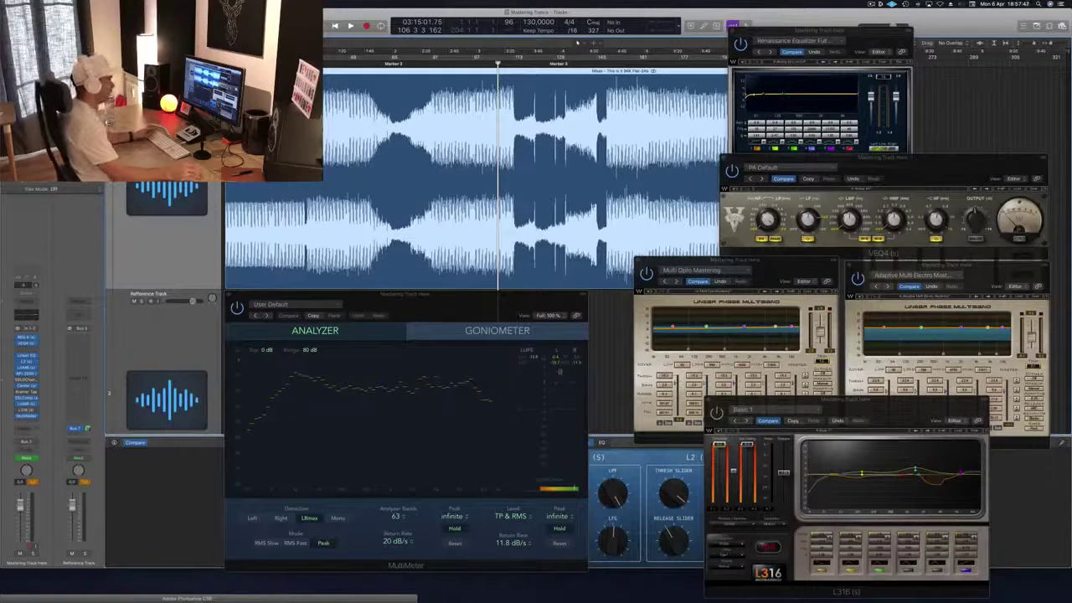
- Play the mastering track from before the second breakdown while lowering the L316's threshold and output ceiling together, and stop playback
left_click_drag(859, 413, 750, 268)
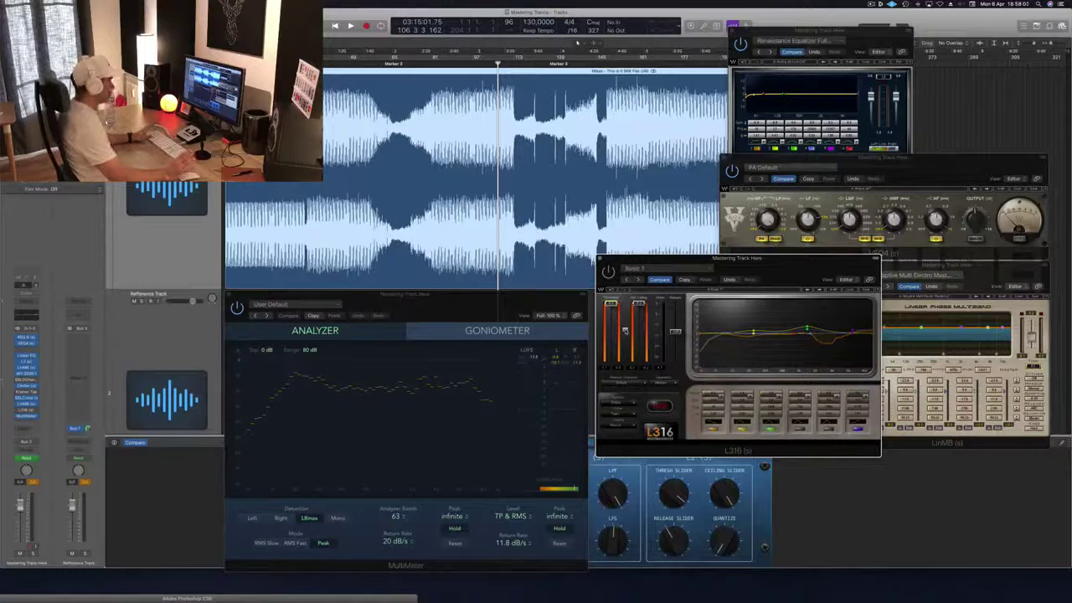
key("space")
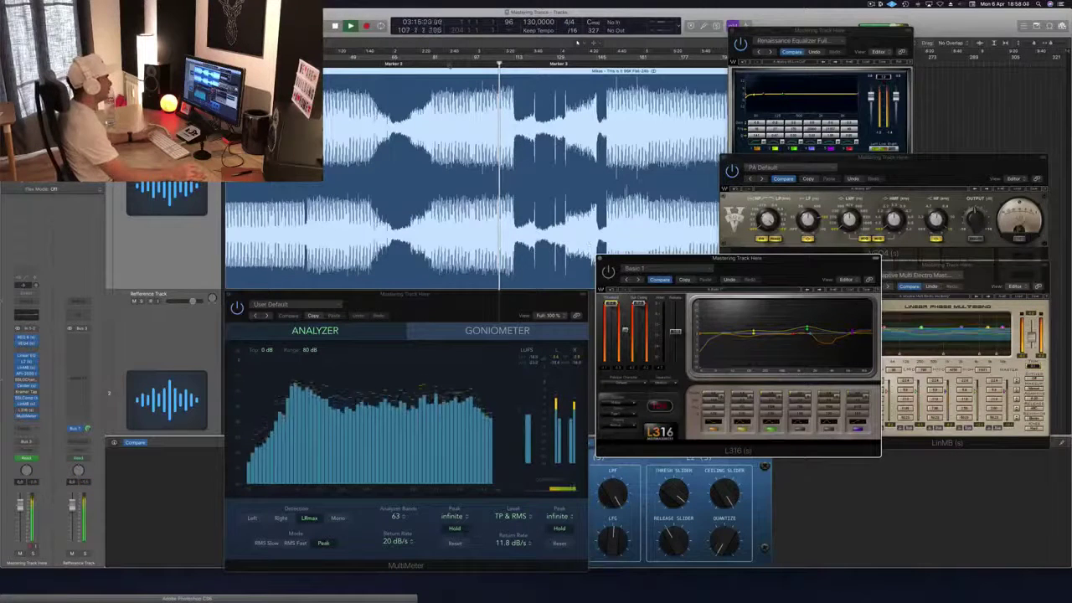
left_click(451, 58)
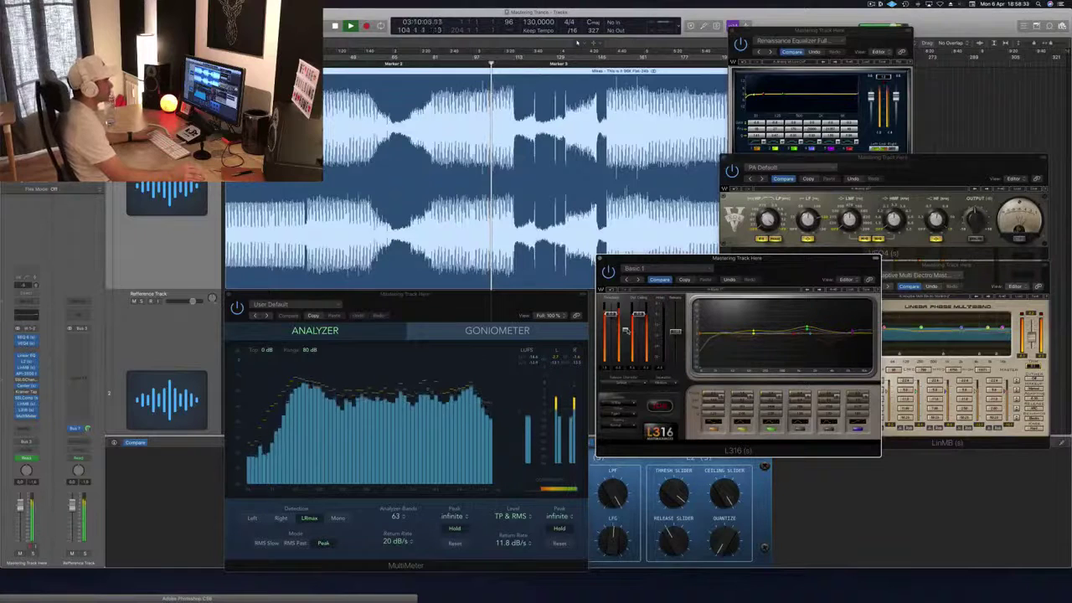
key("space")
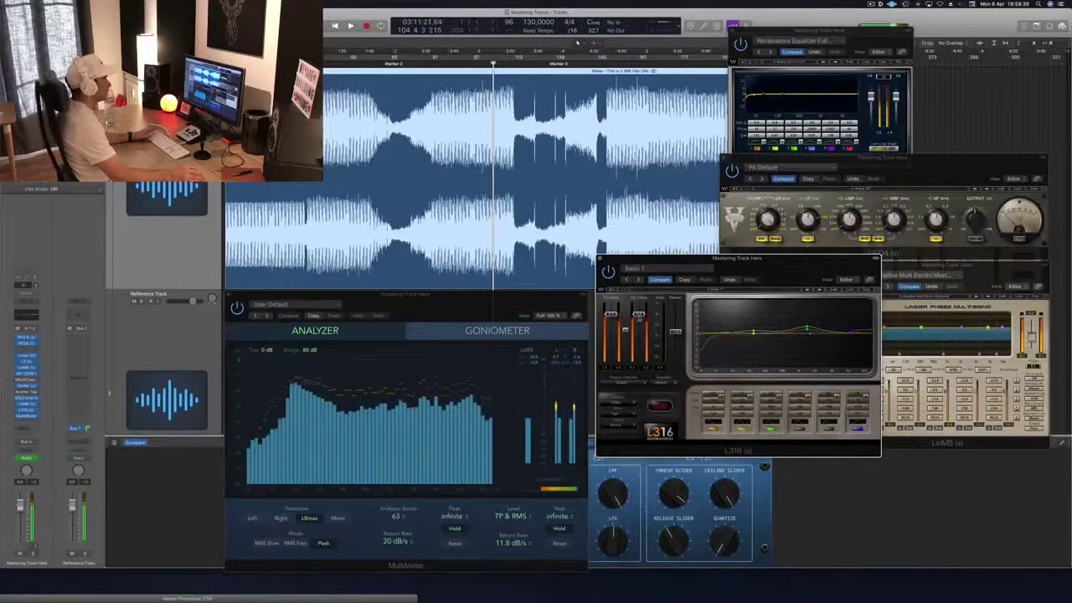
- Raise the L316's output ceiling back to maximum and play the track with the MultiMeter placed alongside to check loudness
left_click_drag(725, 262, 772, 259)
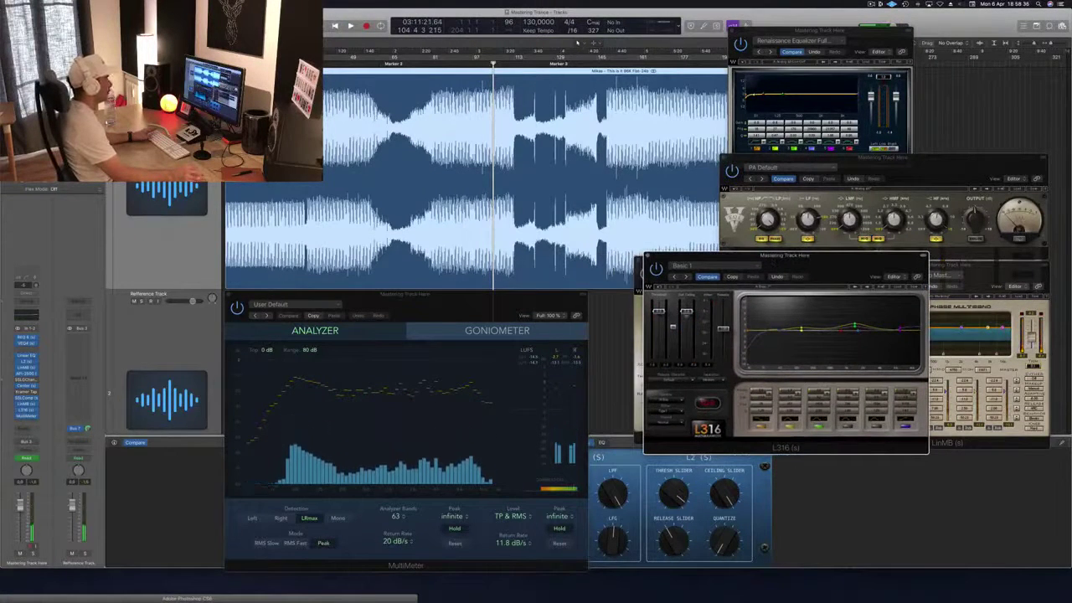
key("space")
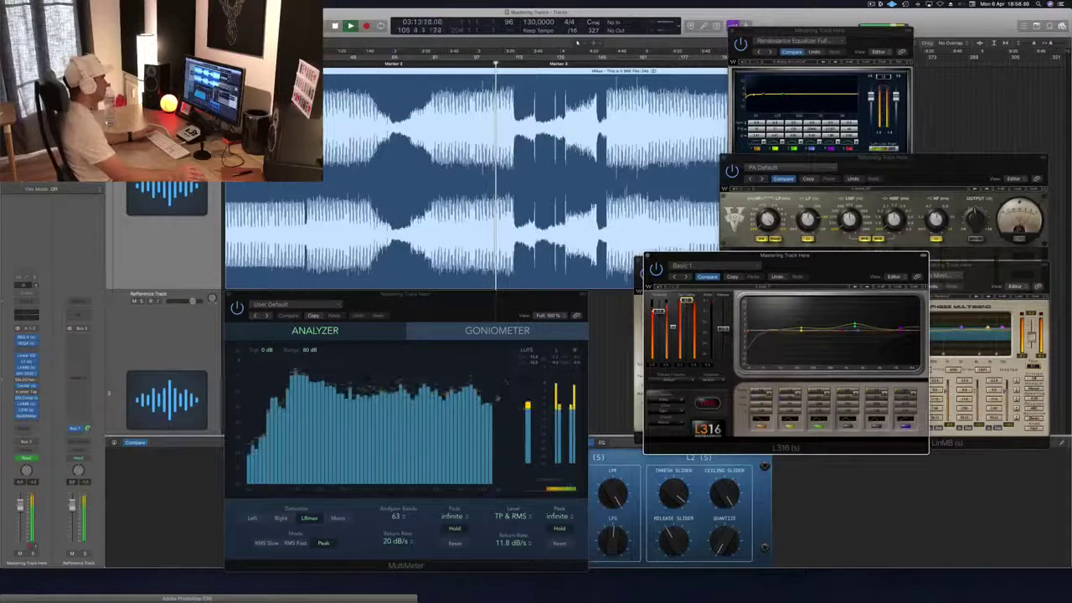
left_click(536, 434)
left_click_drag(800, 273, 831, 283)
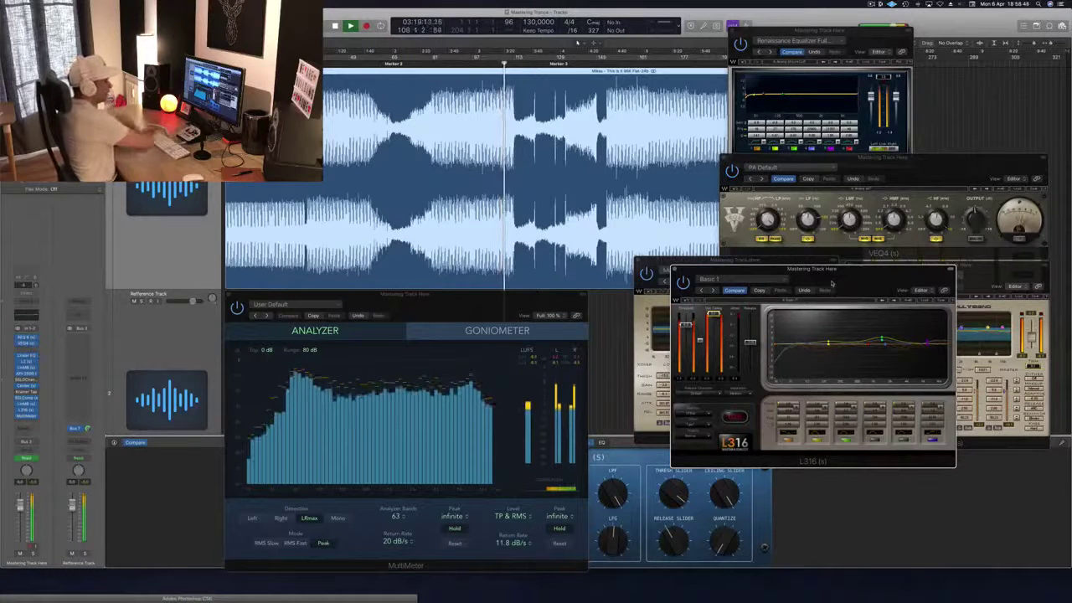
left_click_drag(523, 306, 556, 296)
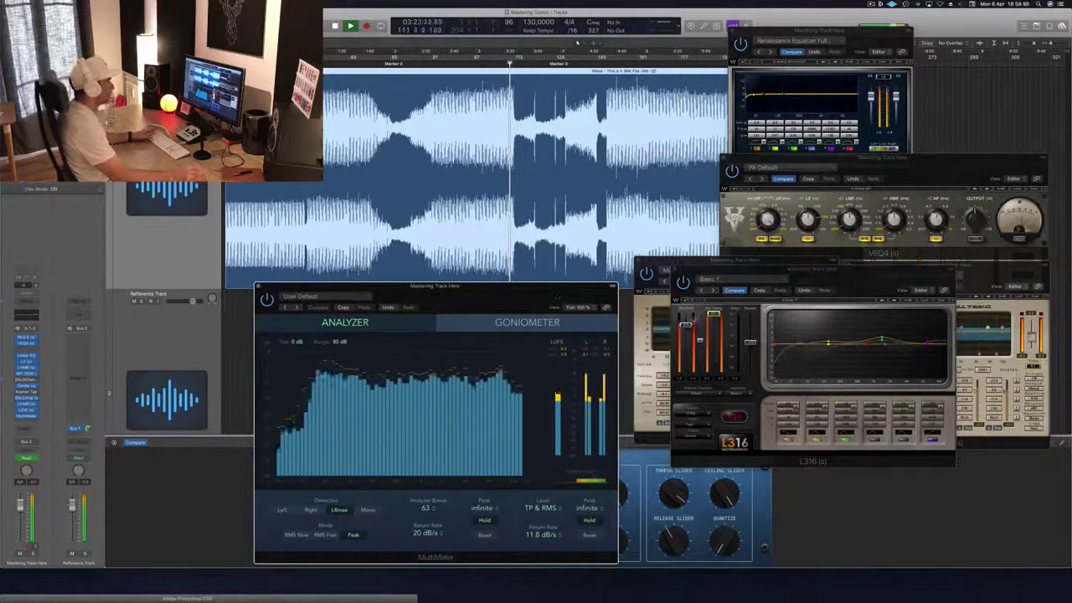
left_click(806, 279)
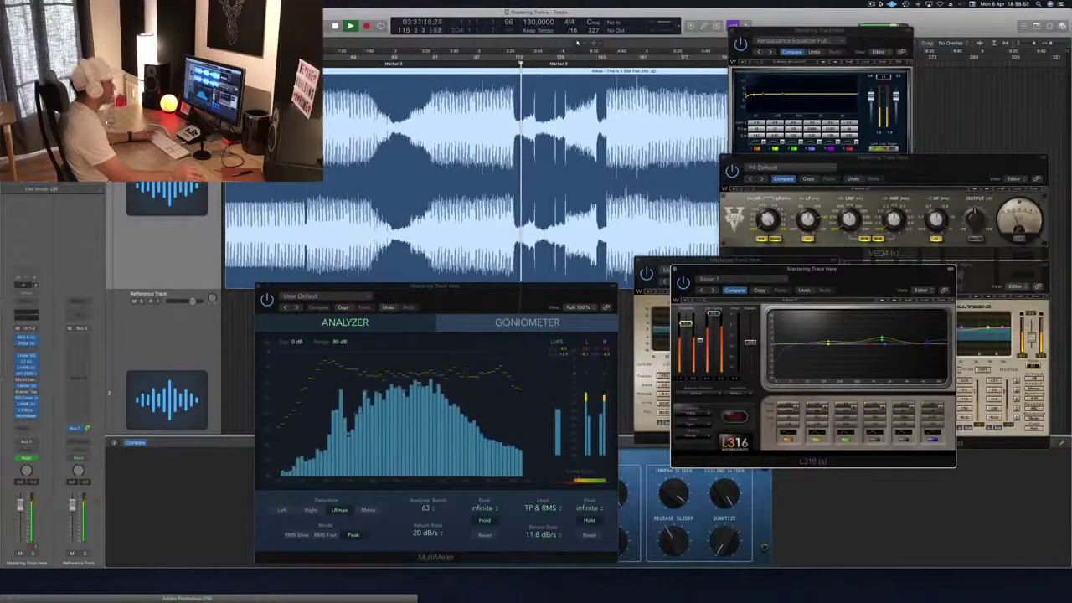
- Replay the full section before the second breakdown to audition the limiting on the L316 and MultiMeter
left_click(478, 60)
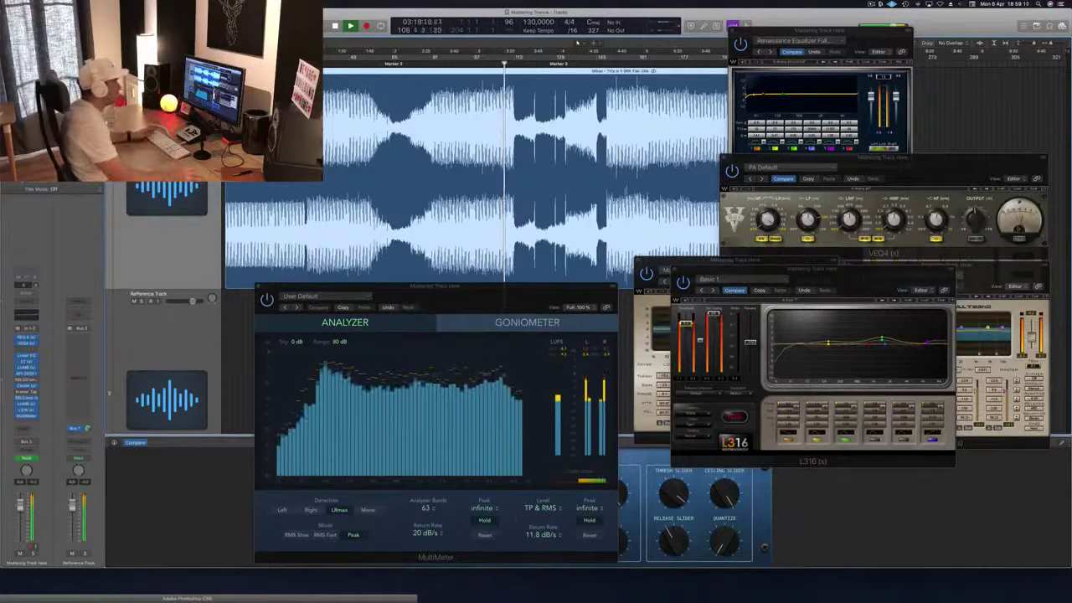
left_click(812, 269)
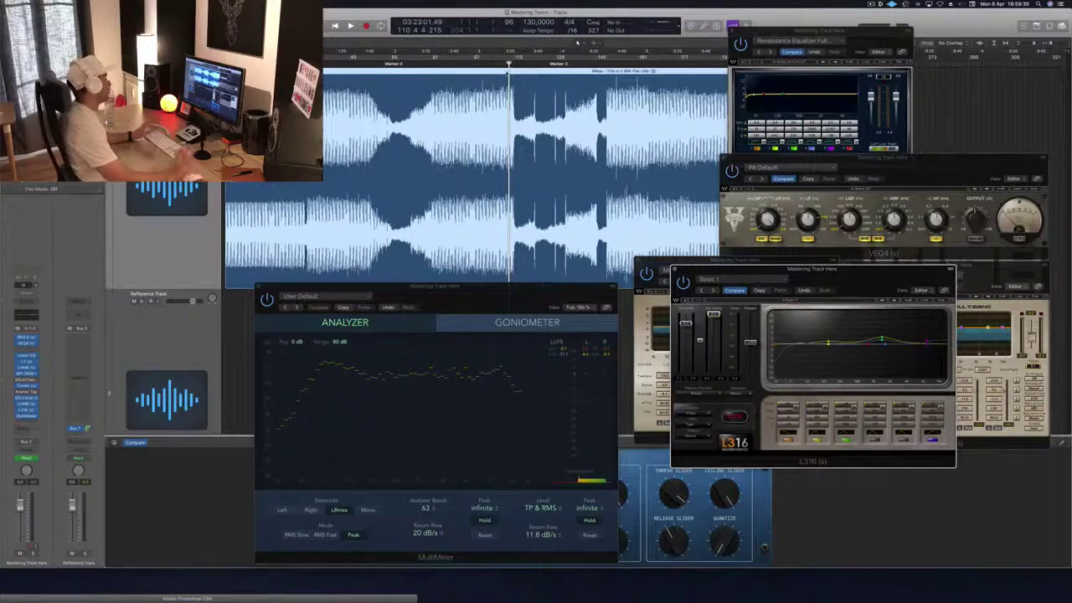
key("space")
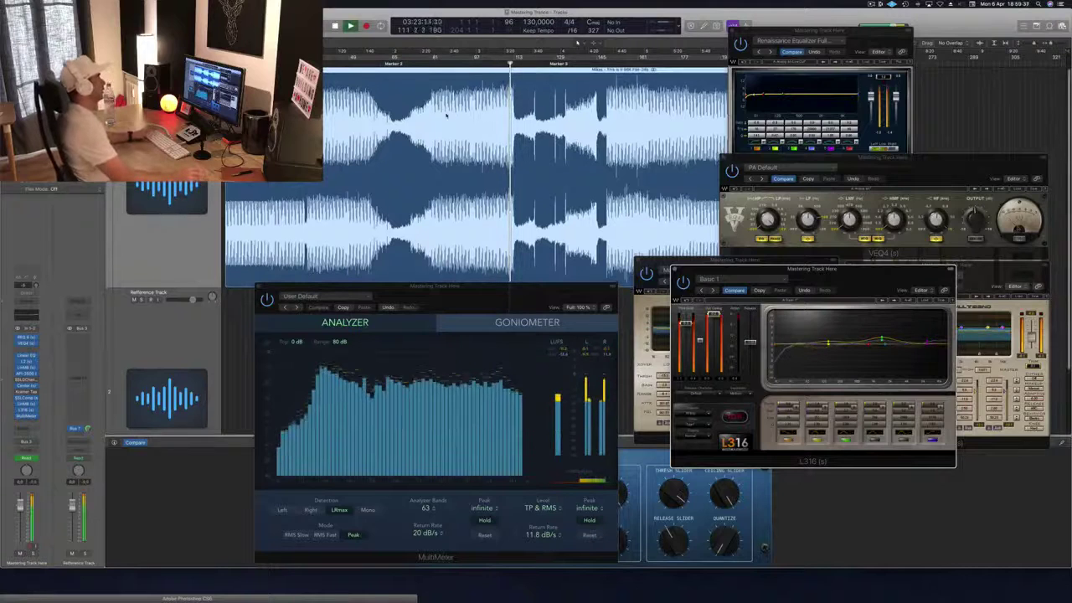
- Move the L316 below the two LinMB windows, turn on Cycle mode over bars 1 to 204, and play the mastering track
left_click_drag(854, 271, 898, 385)
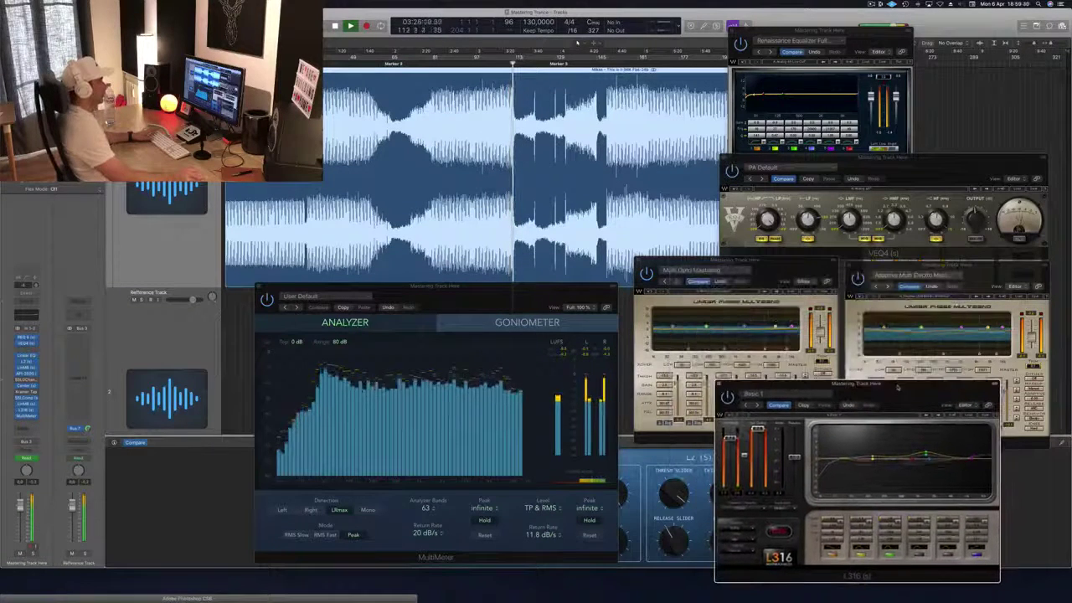
key("c")
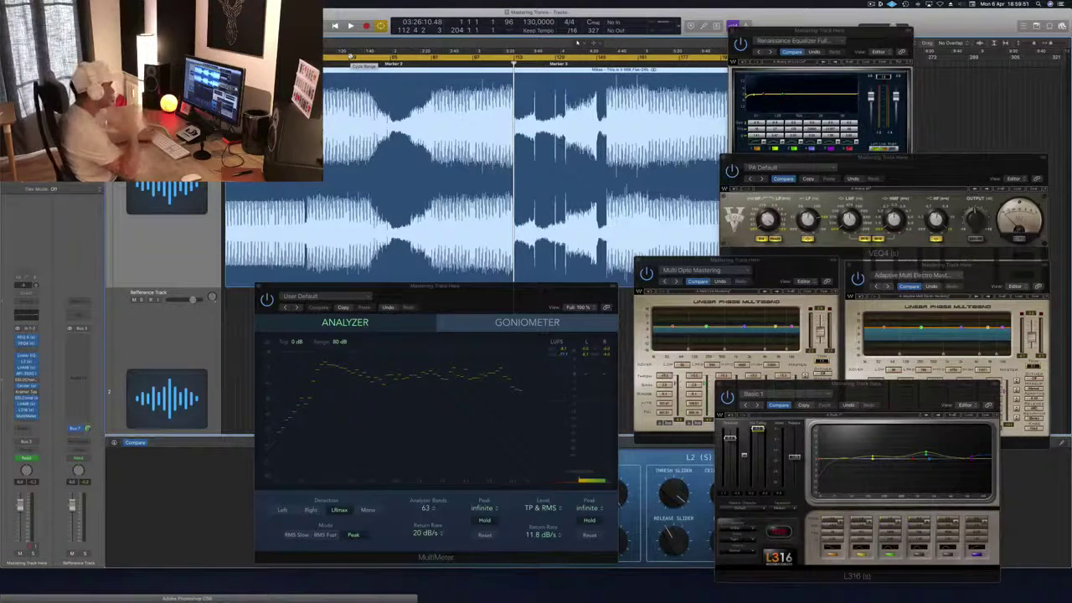
key("space")
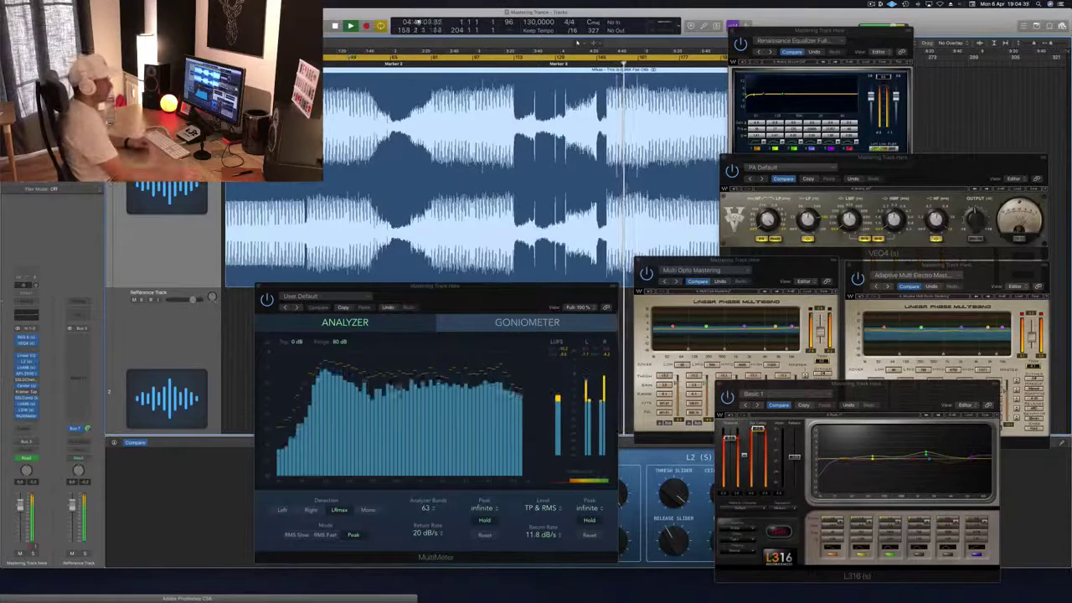
- Bring the VEQ4, the Adaptive Multi Electro LinMB and REQ 6 forward during playback, and move REQ 6 clear of the waveform's end
left_click(993, 154)
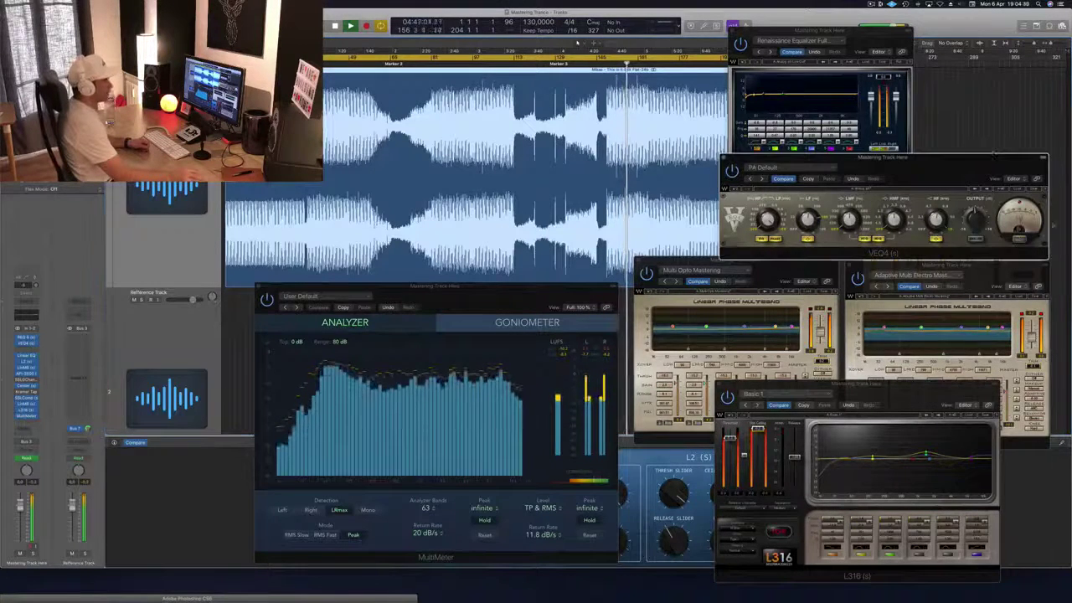
left_click(946, 266)
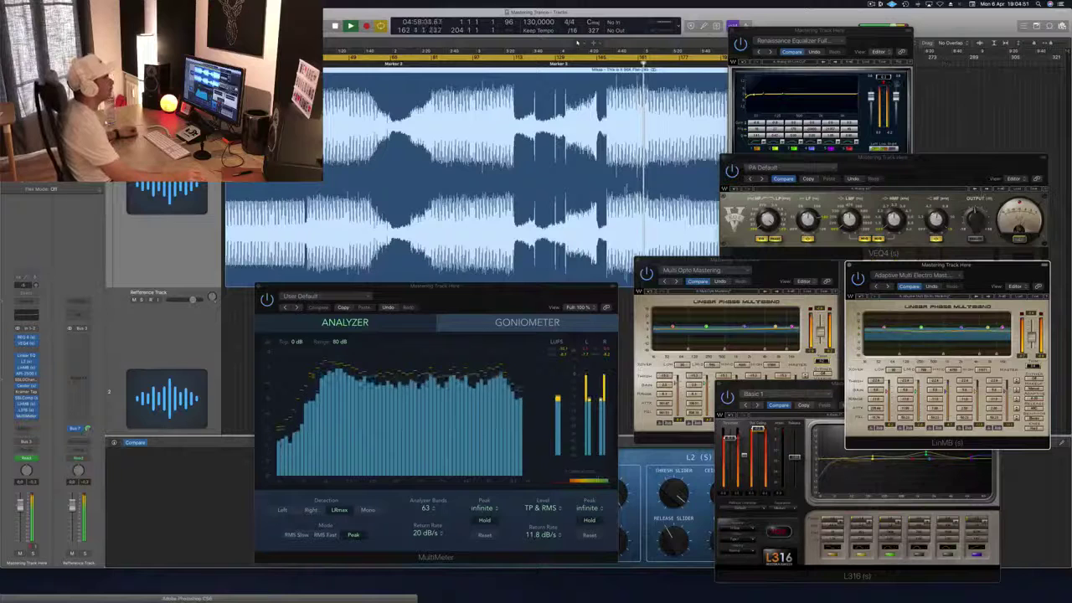
left_click(819, 31)
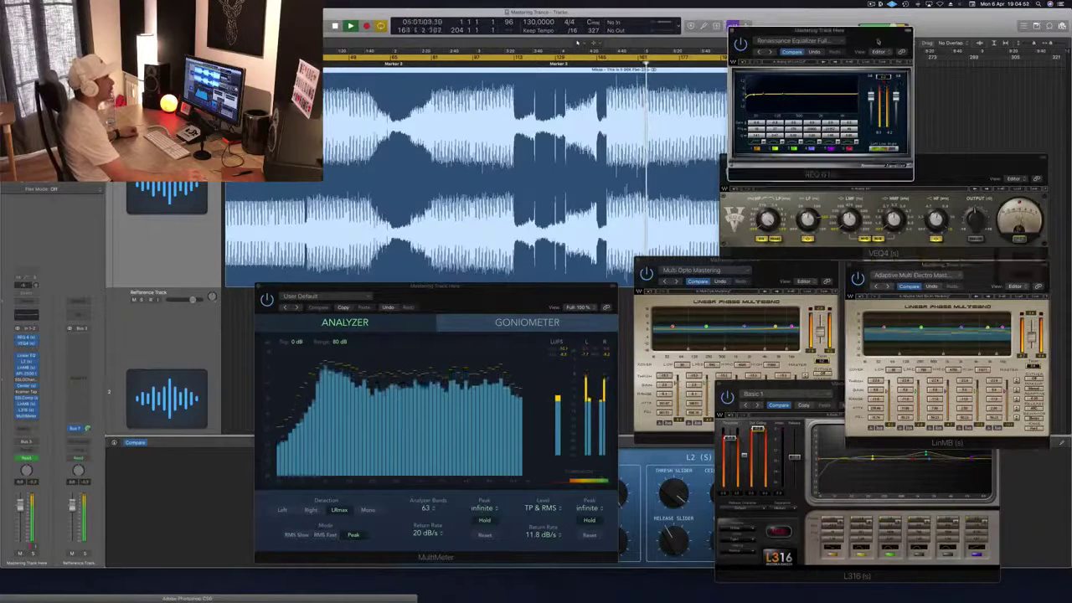
left_click_drag(819, 31, 919, 23)
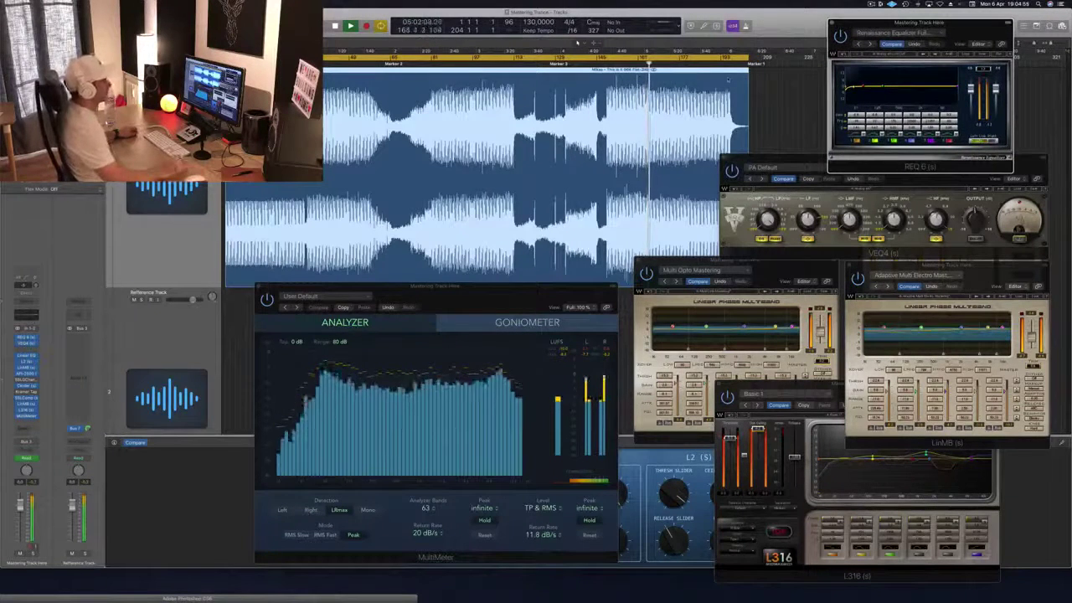